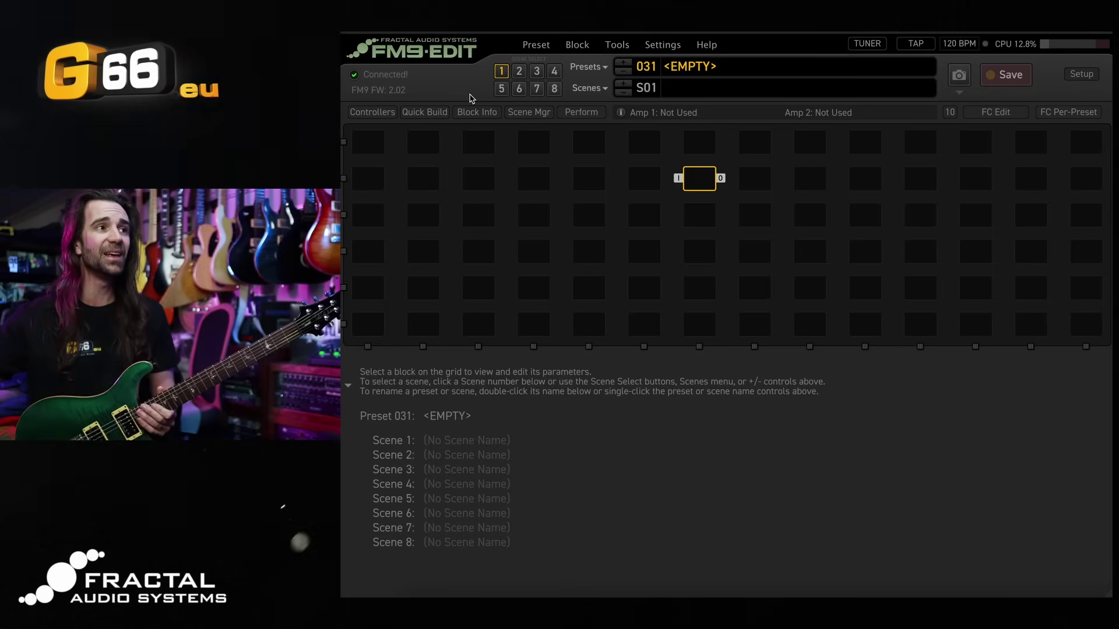
# Place Amp, Cab, second Amp, Comp, Delay, Reverb, Drive and Phaser blocks on the grid from Quick Build.
pyautogui.click(435, 116)
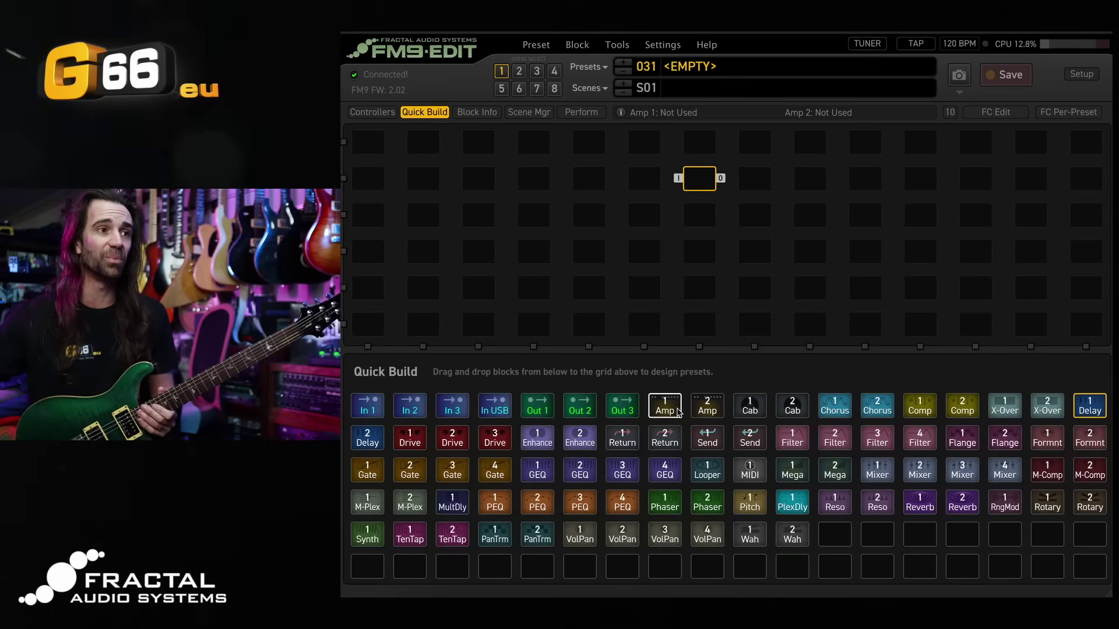
pyautogui.moveTo(704, 180); pyautogui.dragTo(756, 178)
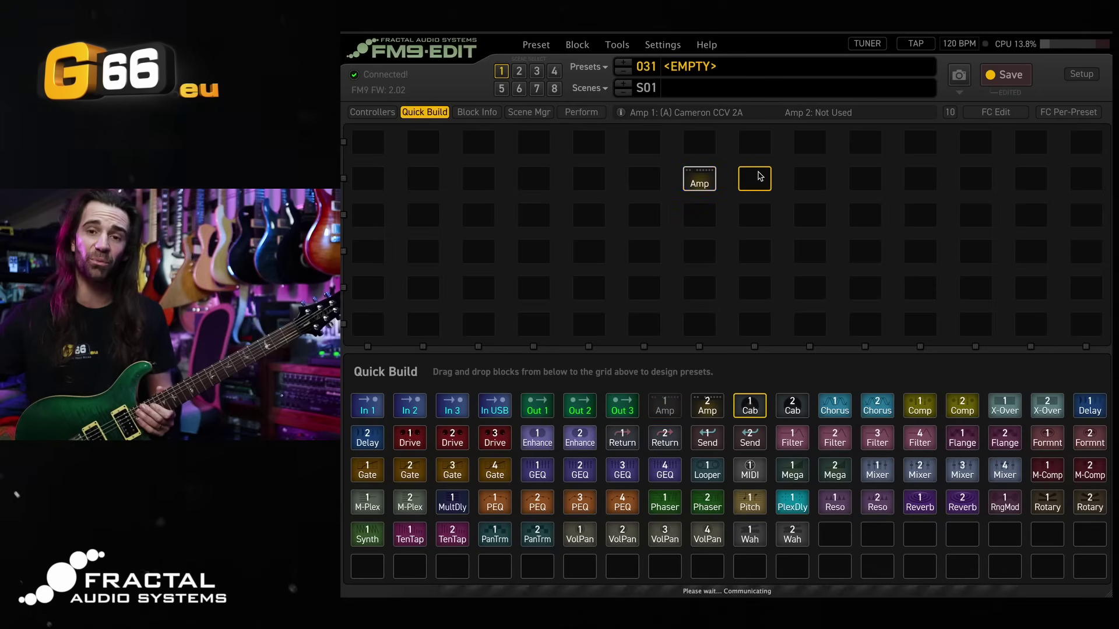
pyautogui.moveTo(713, 408); pyautogui.dragTo(702, 215)
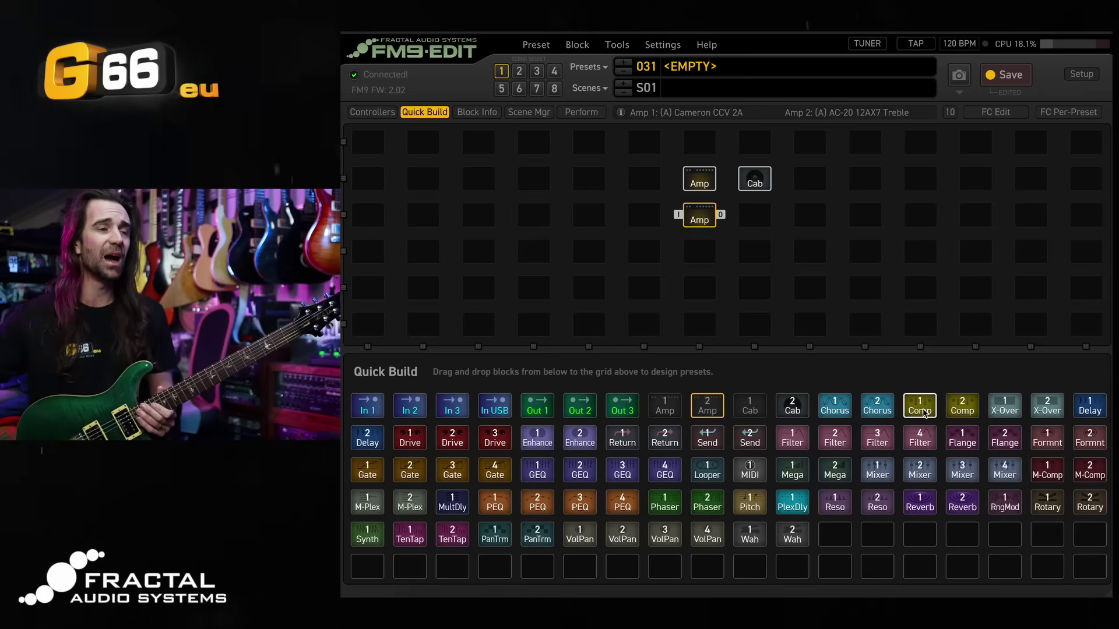
pyautogui.moveTo(923, 413); pyautogui.dragTo(646, 223)
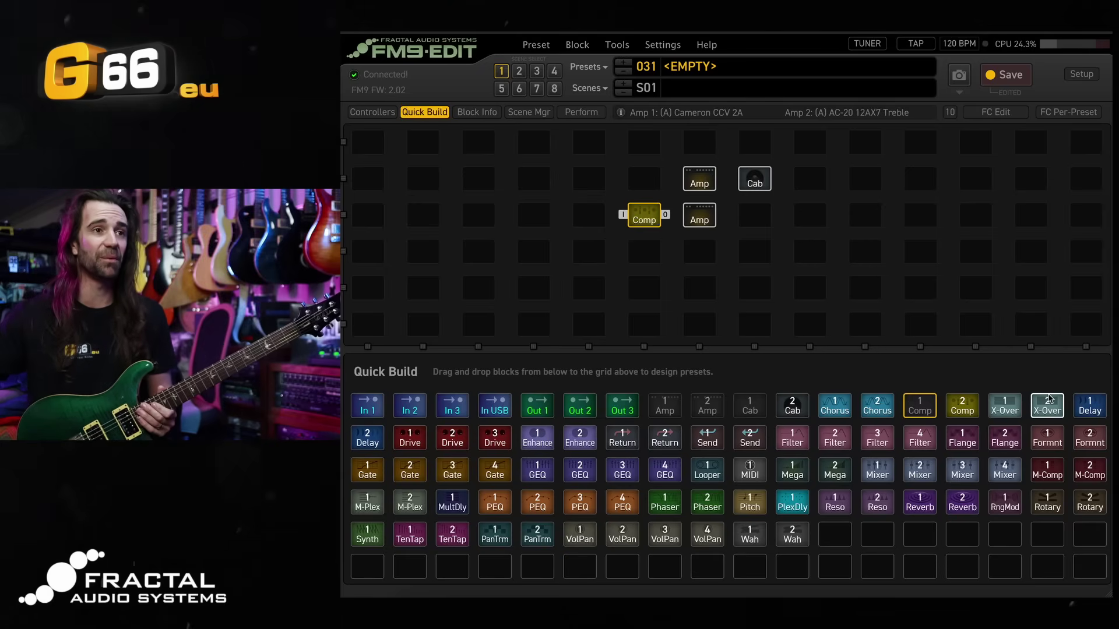
pyautogui.moveTo(1089, 406); pyautogui.dragTo(998, 291)
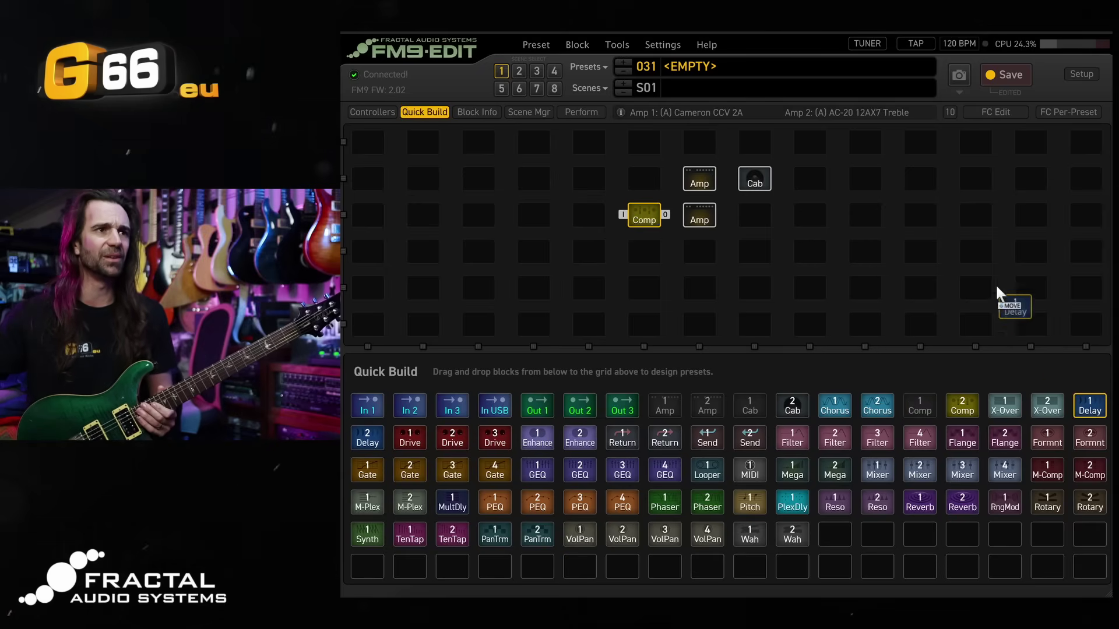
pyautogui.moveTo(862, 172); pyautogui.dragTo(864, 174)
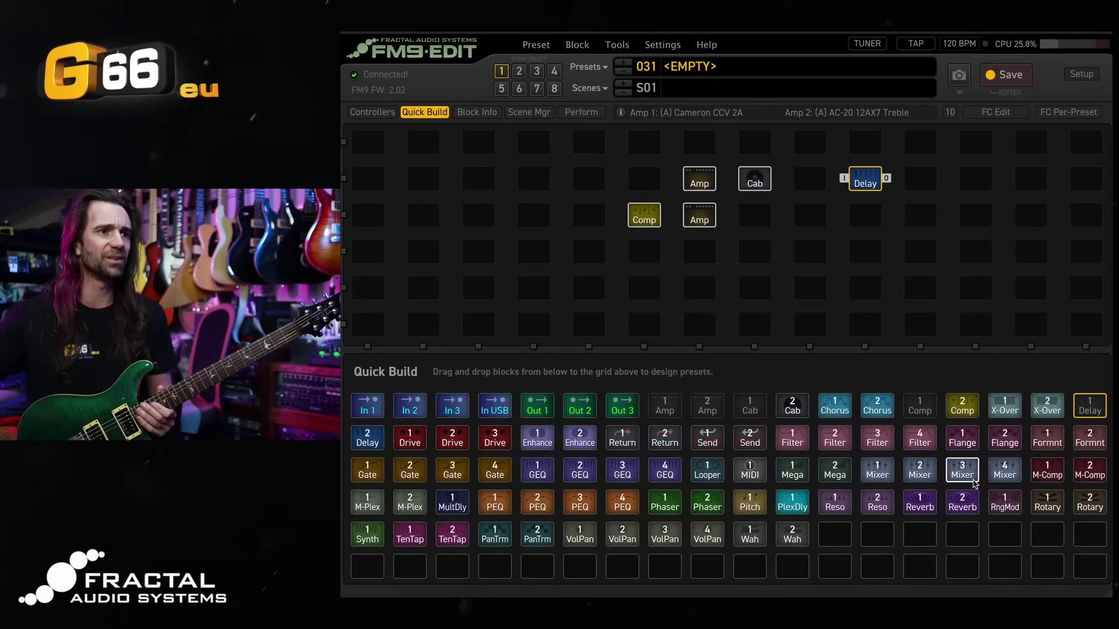
pyautogui.moveTo(920, 505); pyautogui.dragTo(1031, 178)
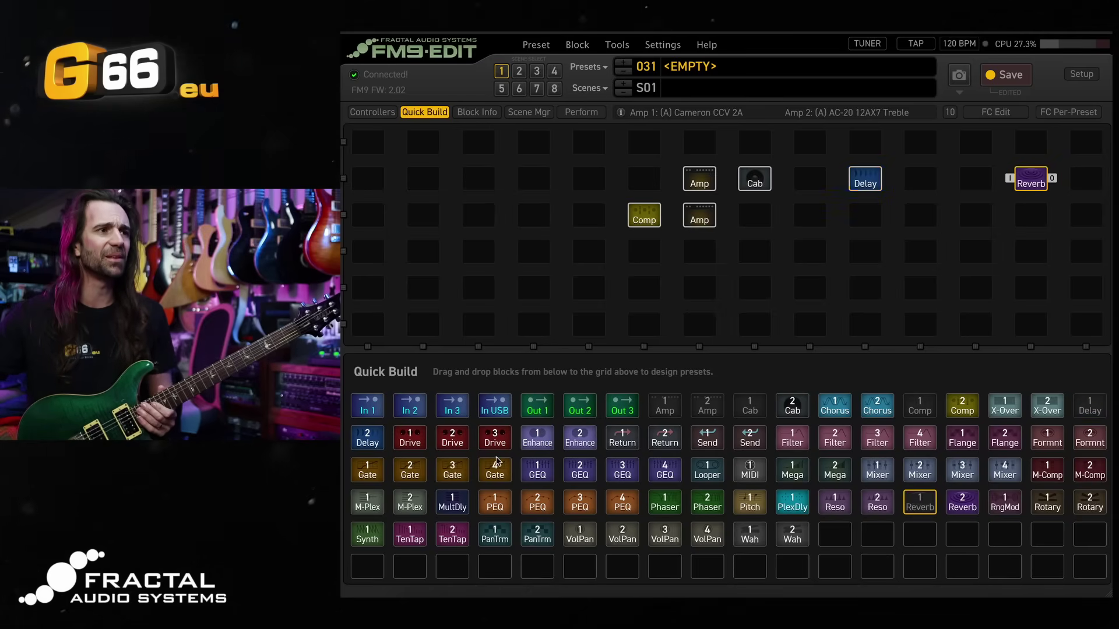
pyautogui.moveTo(410, 438); pyautogui.dragTo(583, 184)
pyautogui.moveTo(665, 505); pyautogui.dragTo(534, 181)
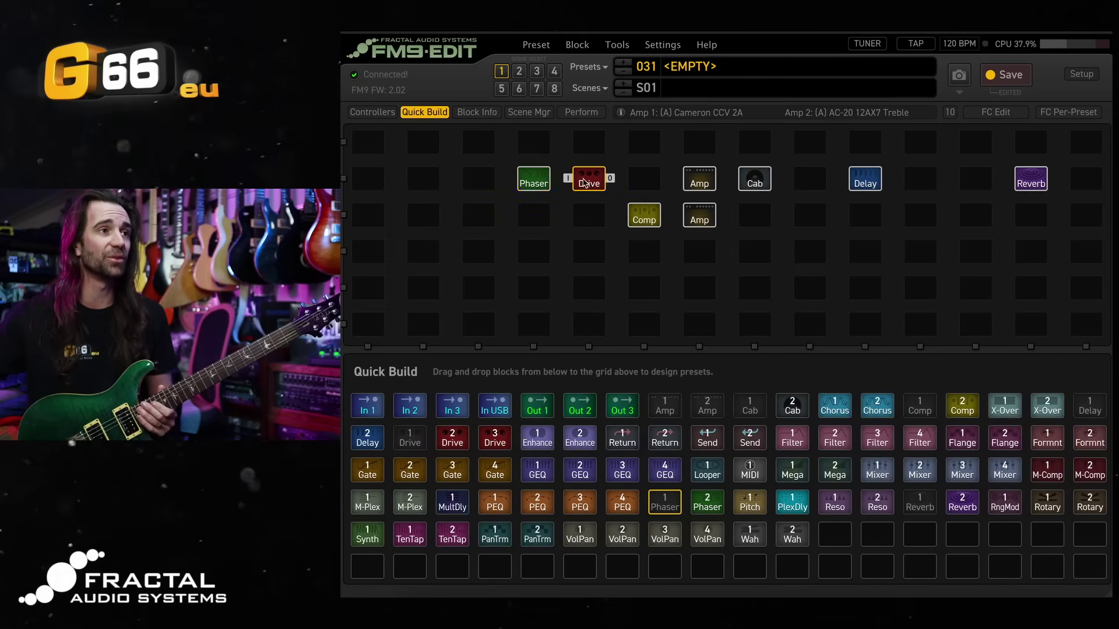
# Bypass the Drive, Phaser, Comp and Delay blocks.
pyautogui.click(589, 183)
pyautogui.click(533, 181)
pyautogui.click(644, 216)
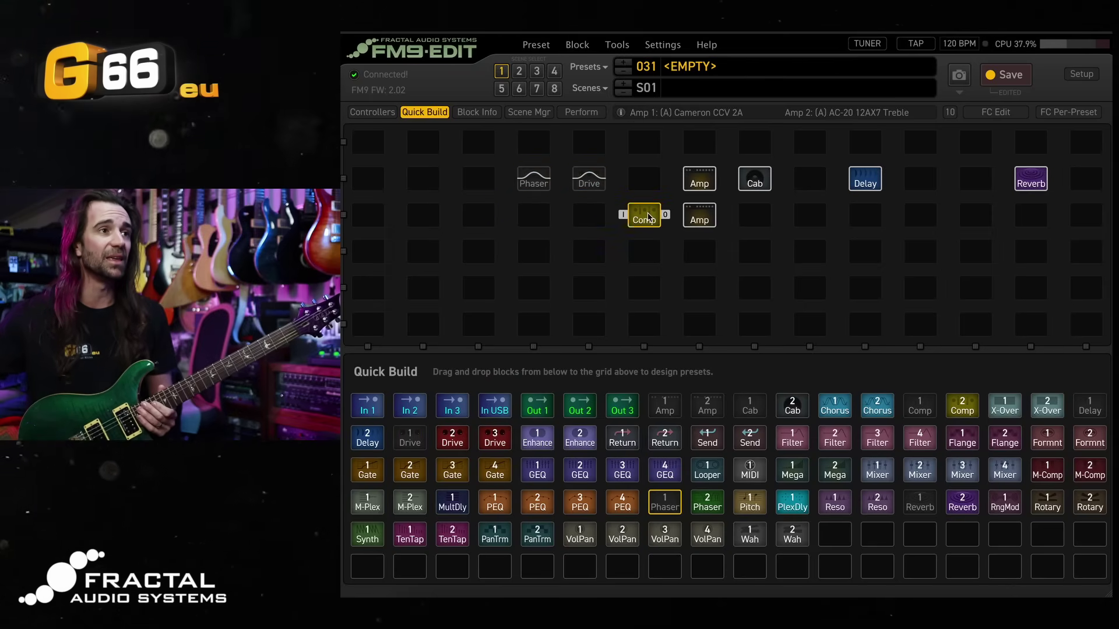
pyautogui.click(873, 179)
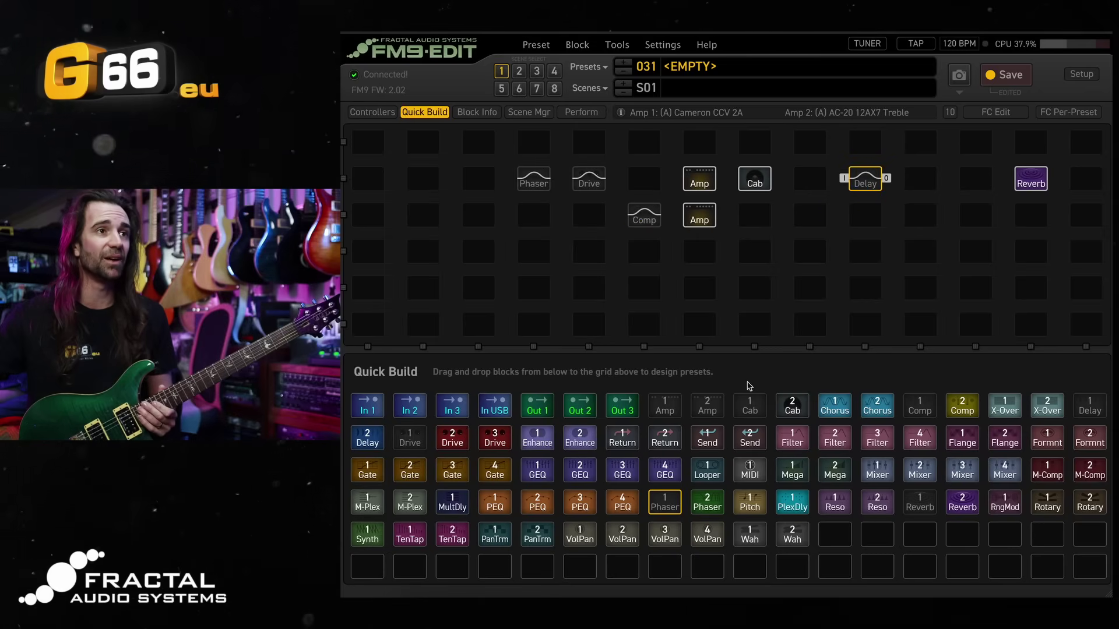
# Put In 1 at the row start and Out 1 after the Reverb, and cable In 1 to Out 1.
pyautogui.moveTo(368, 406); pyautogui.dragTo(373, 181)
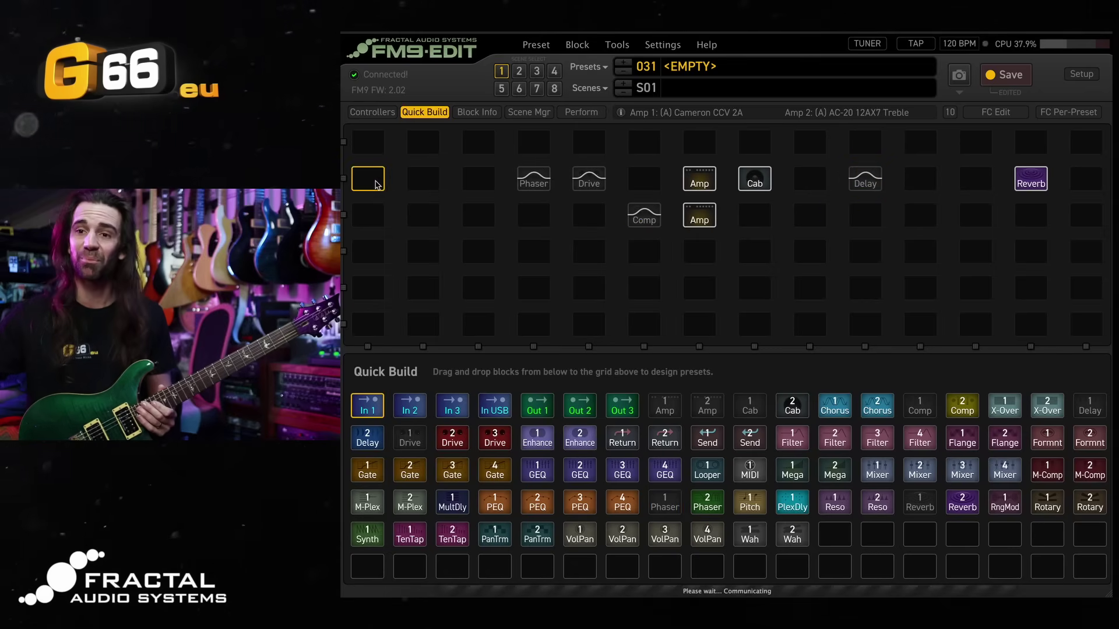
pyautogui.moveTo(537, 412); pyautogui.dragTo(1085, 186)
pyautogui.click(426, 112)
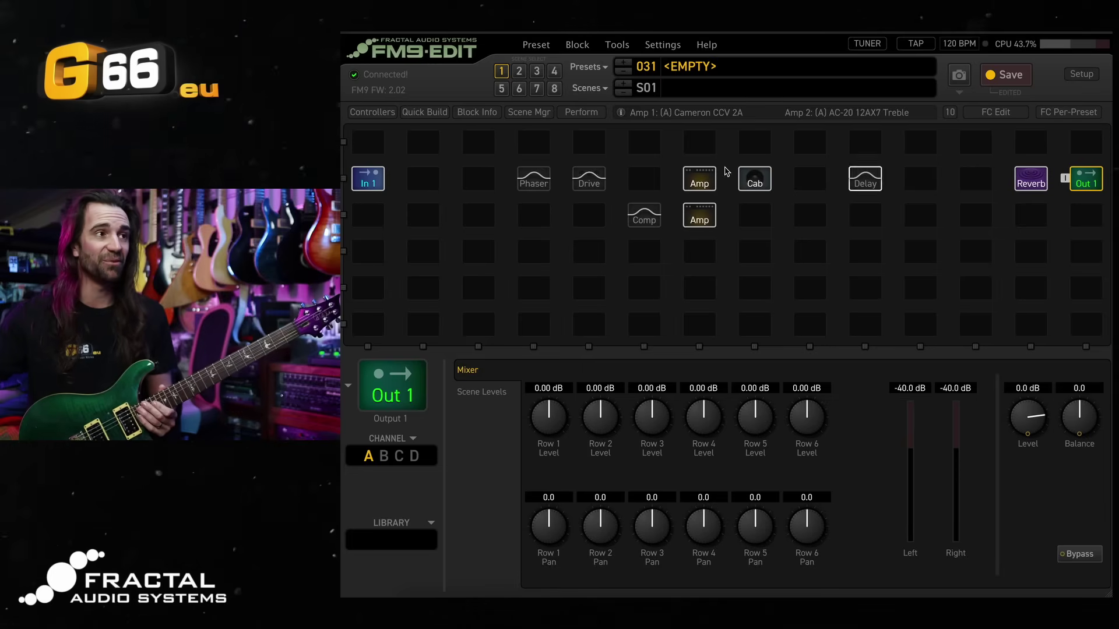
pyautogui.click(390, 180)
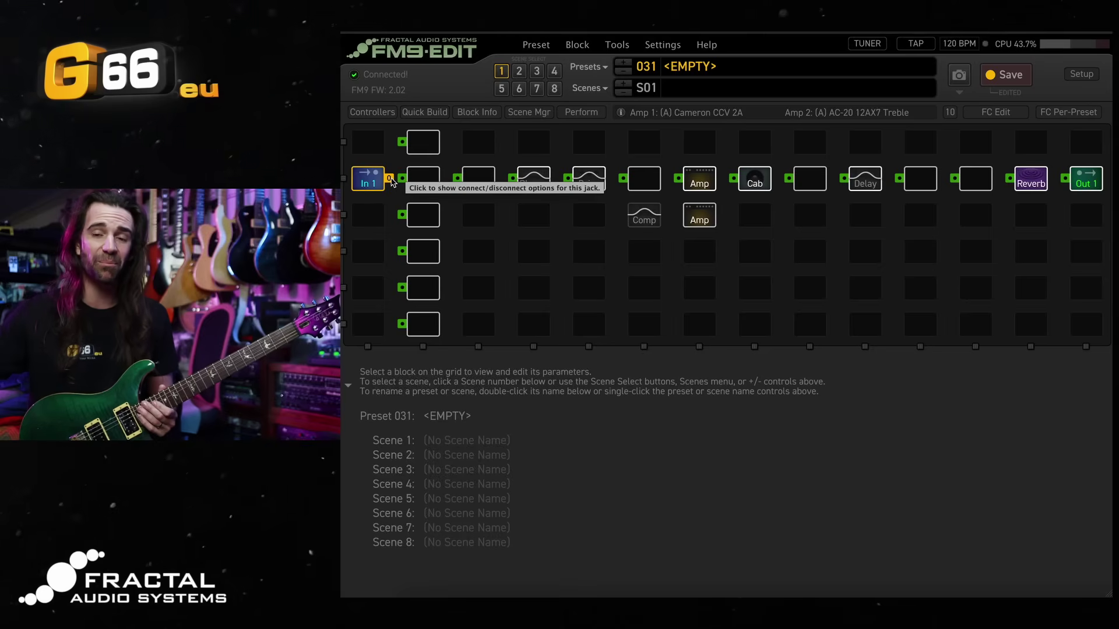
pyautogui.click(1064, 183)
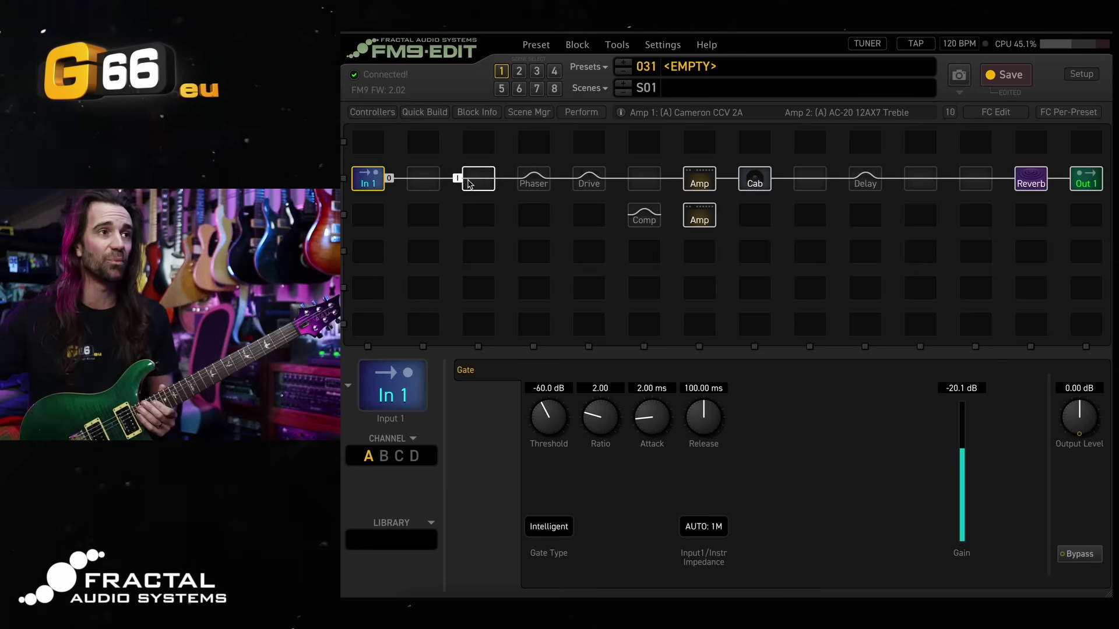
# Load the User bank IR U.0004 LT TV Mix 7 into the Cab block's CAB 1 slot.
pyautogui.click(705, 185)
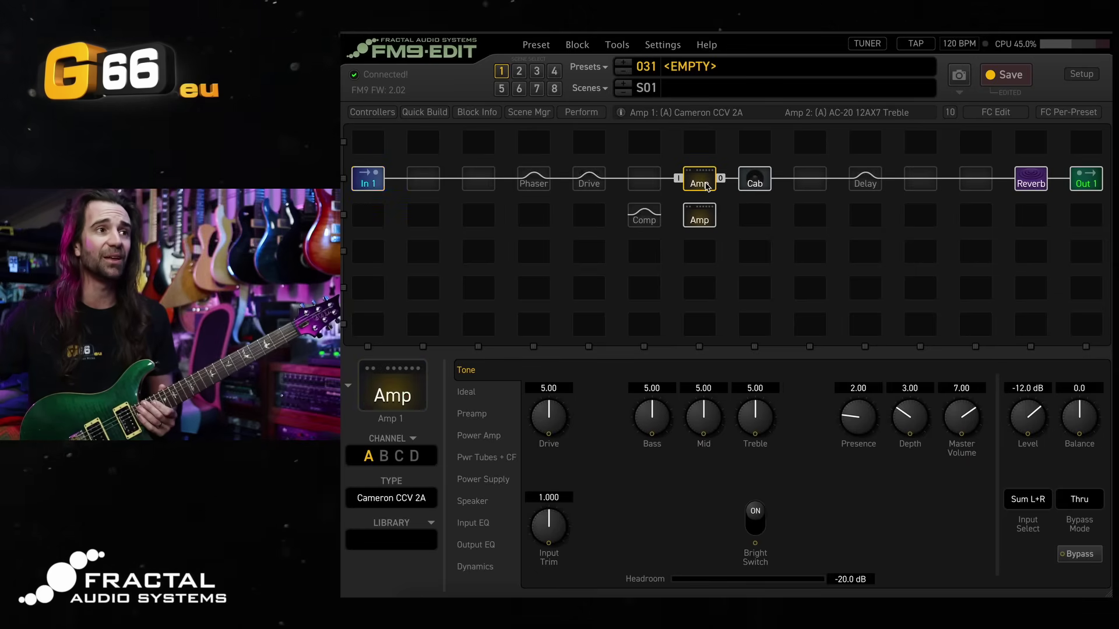
pyautogui.click(754, 184)
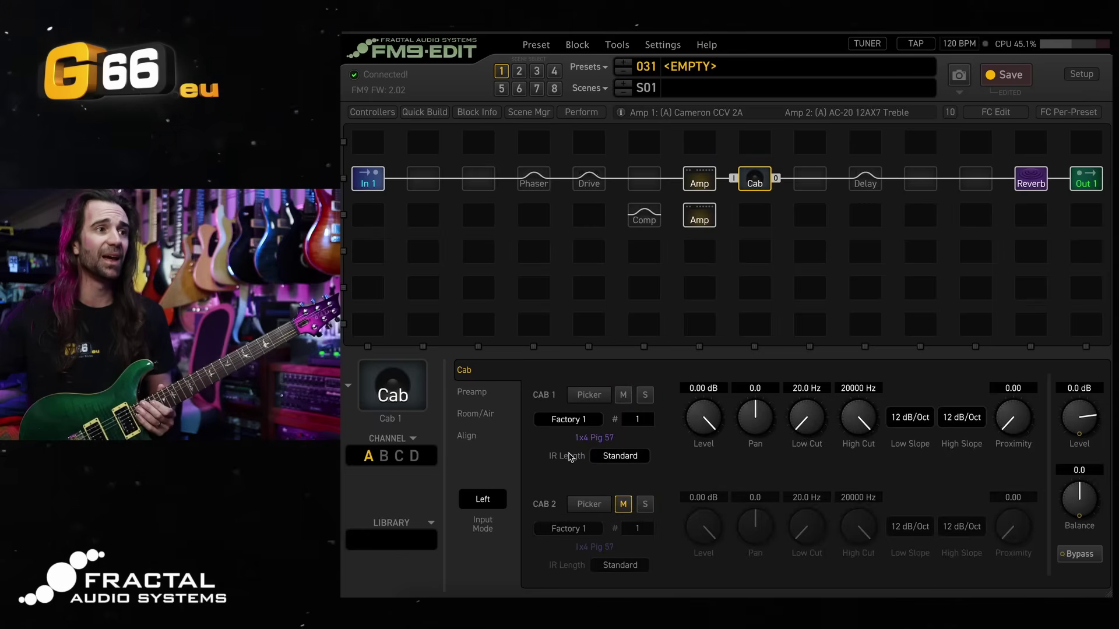
pyautogui.click(581, 420)
pyautogui.click(568, 487)
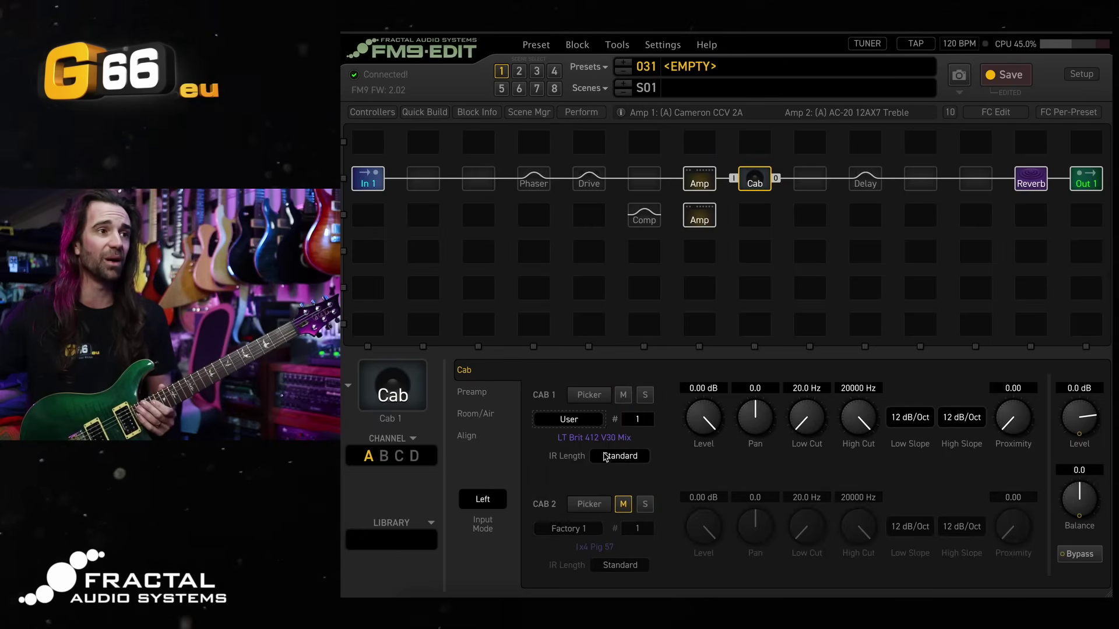
pyautogui.click(589, 395)
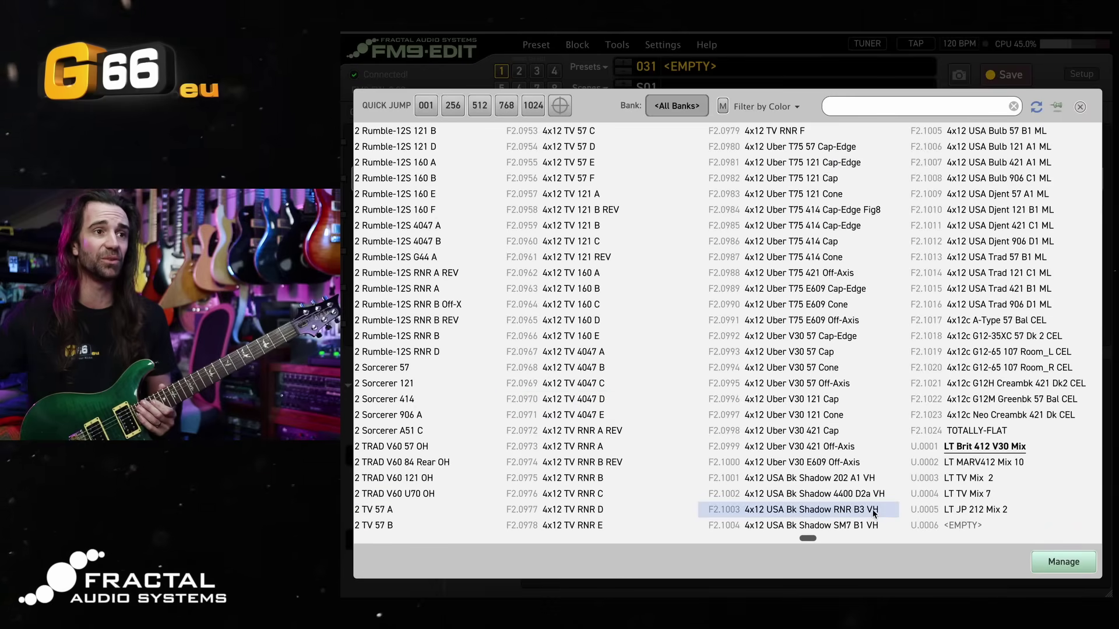
pyautogui.click(981, 493)
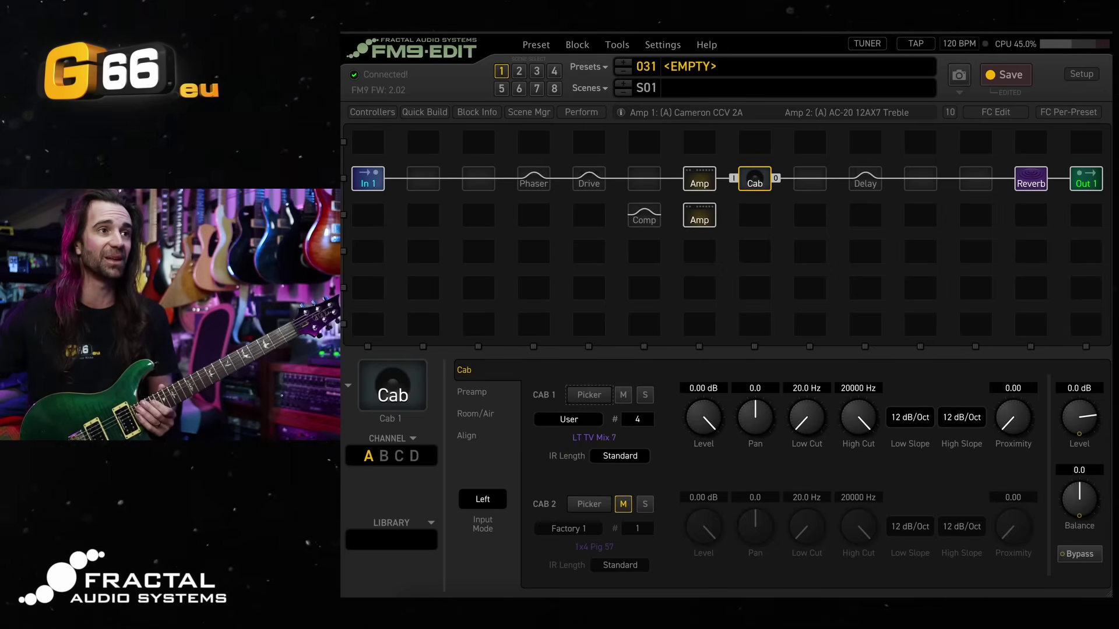
# Review the Amp, Cab and Reverb settings, ending on Amp 1's Cameron CCV 2A.
pyautogui.click(702, 185)
pyautogui.click(752, 182)
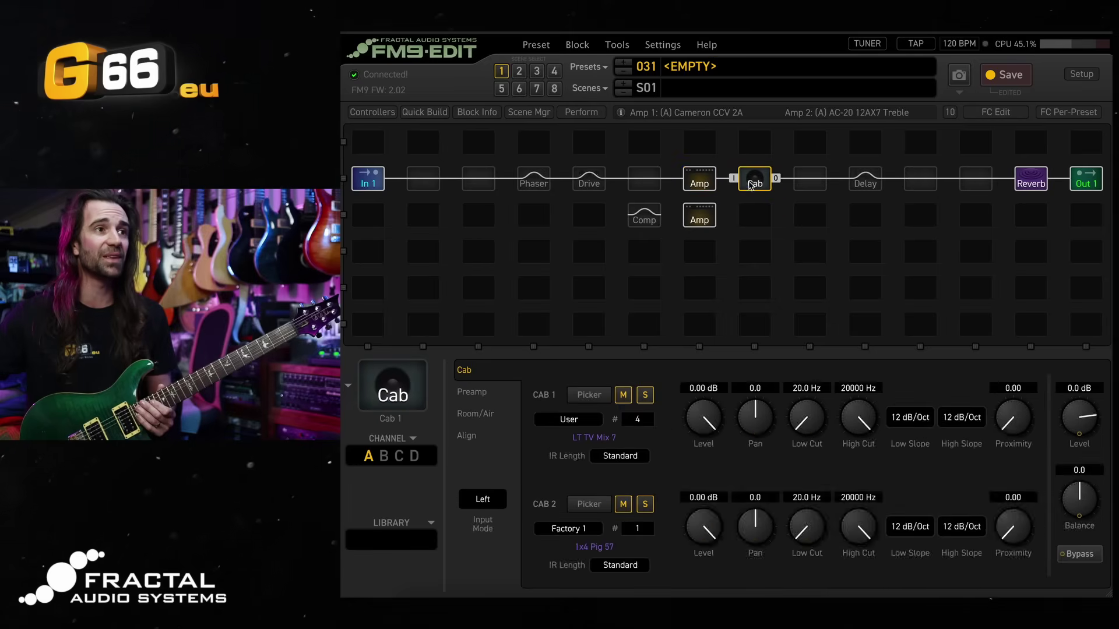
pyautogui.click(1032, 187)
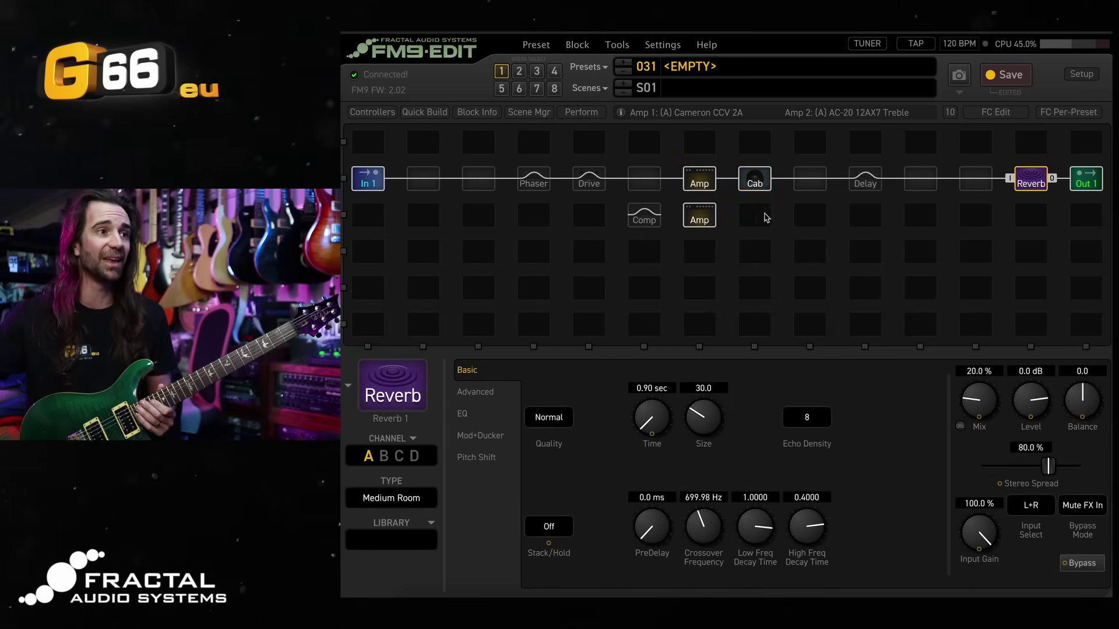
pyautogui.click(702, 185)
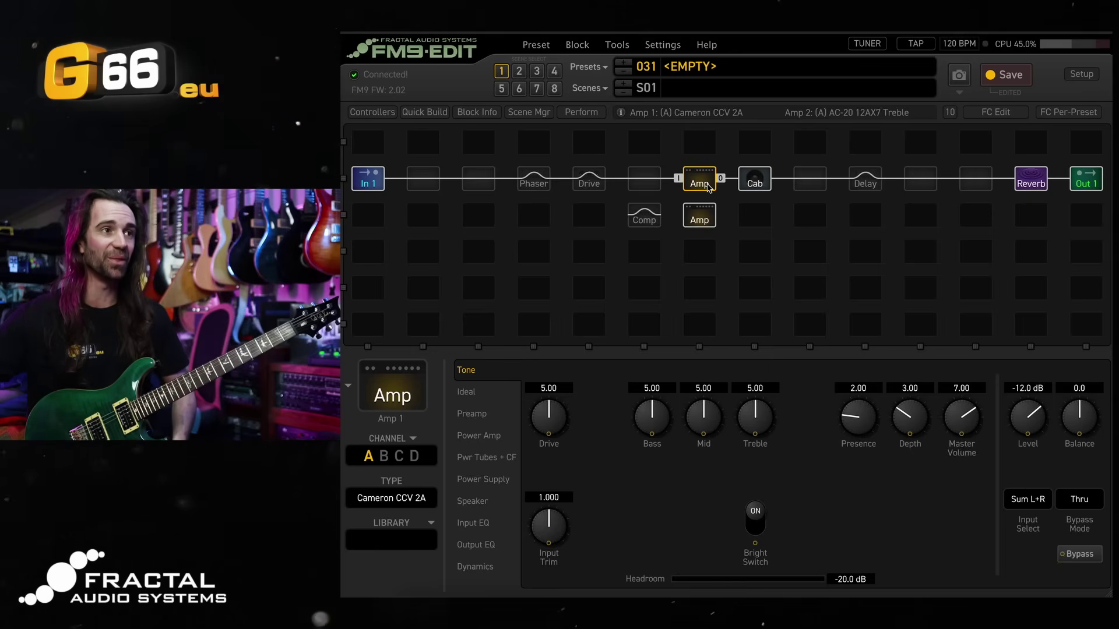
# Set the amp bypass mode to Mute and wire Drive into Comp and Comp into the second Amp.
pyautogui.click(1063, 501)
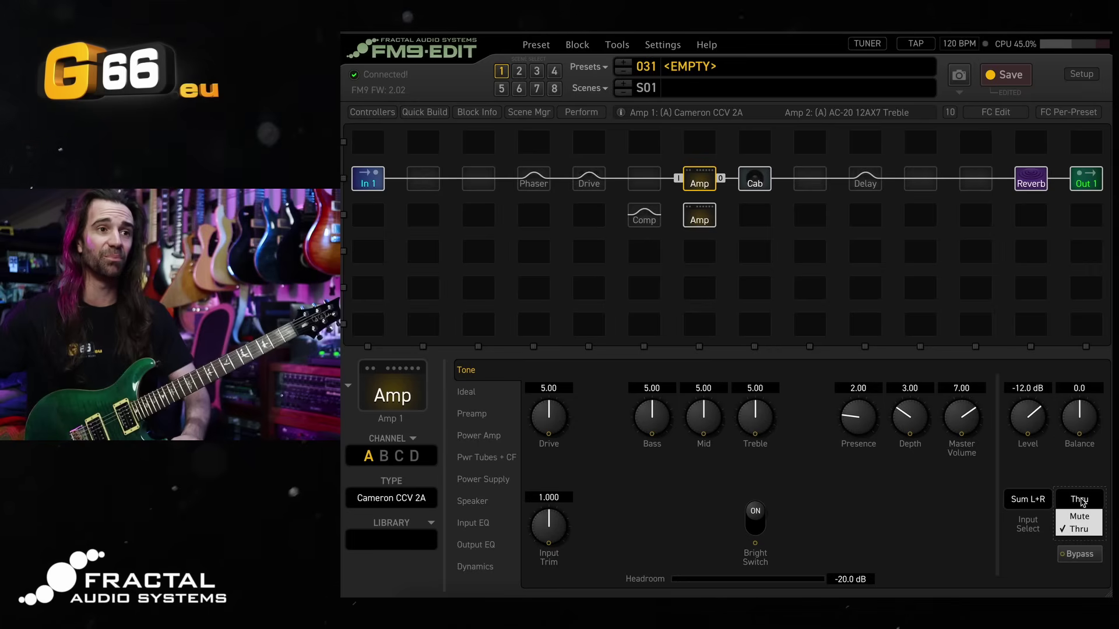
pyautogui.click(1088, 517)
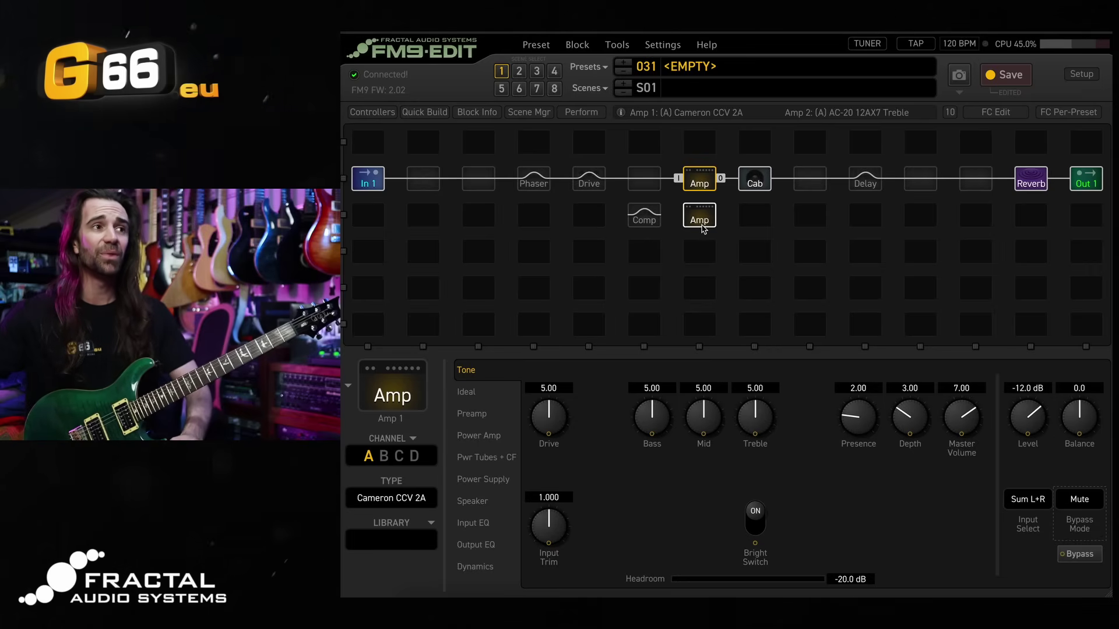
pyautogui.moveTo(703, 227); pyautogui.dragTo(623, 215)
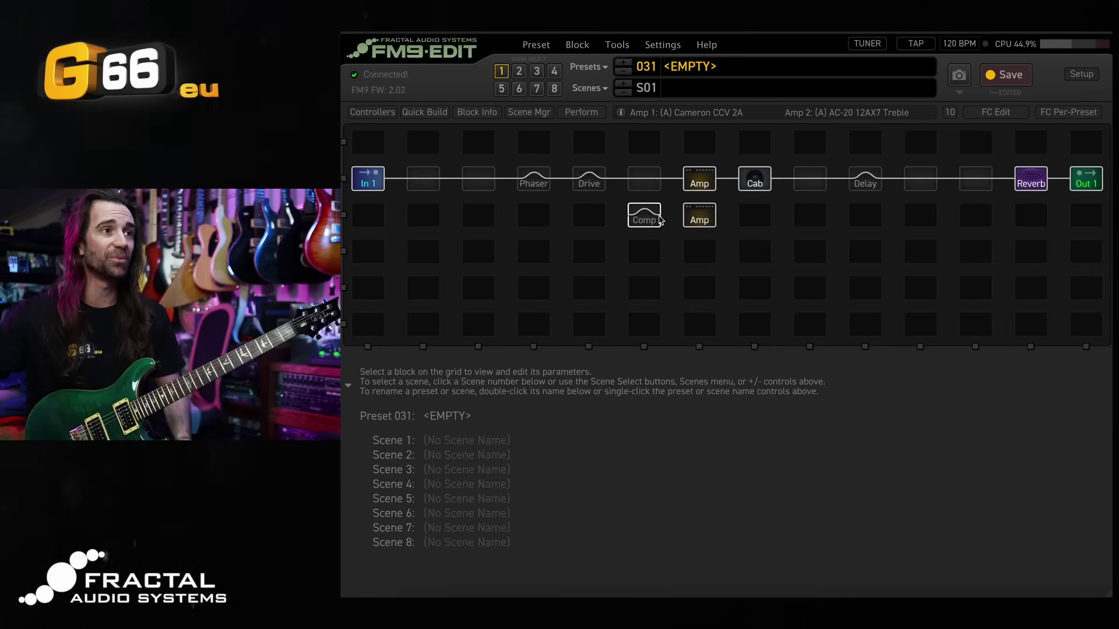
pyautogui.click(595, 181)
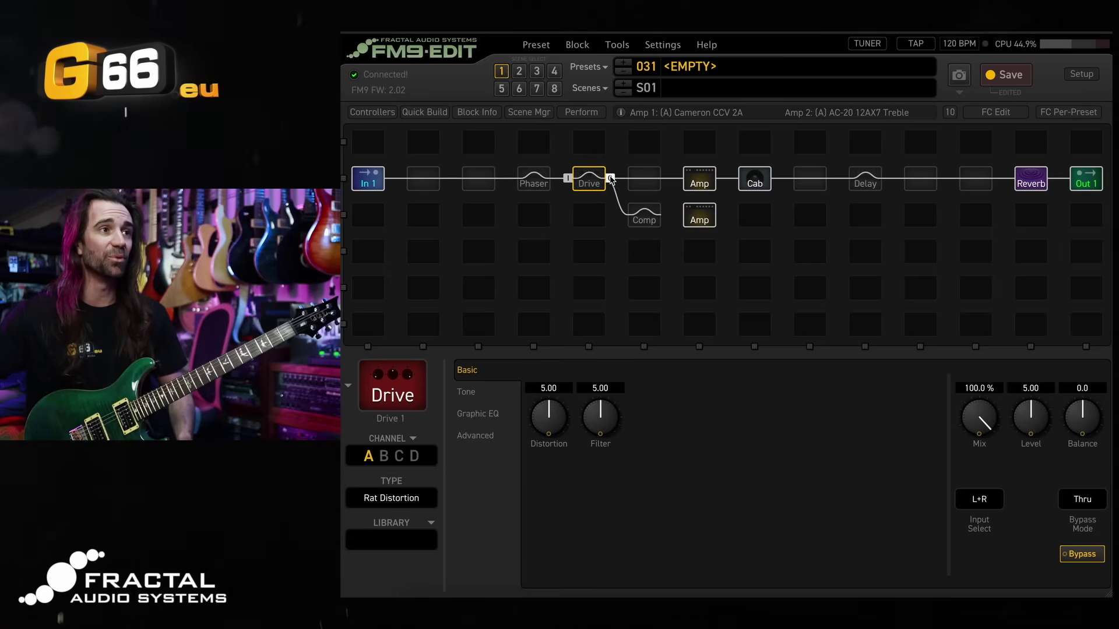
pyautogui.moveTo(640, 219); pyautogui.dragTo(735, 182)
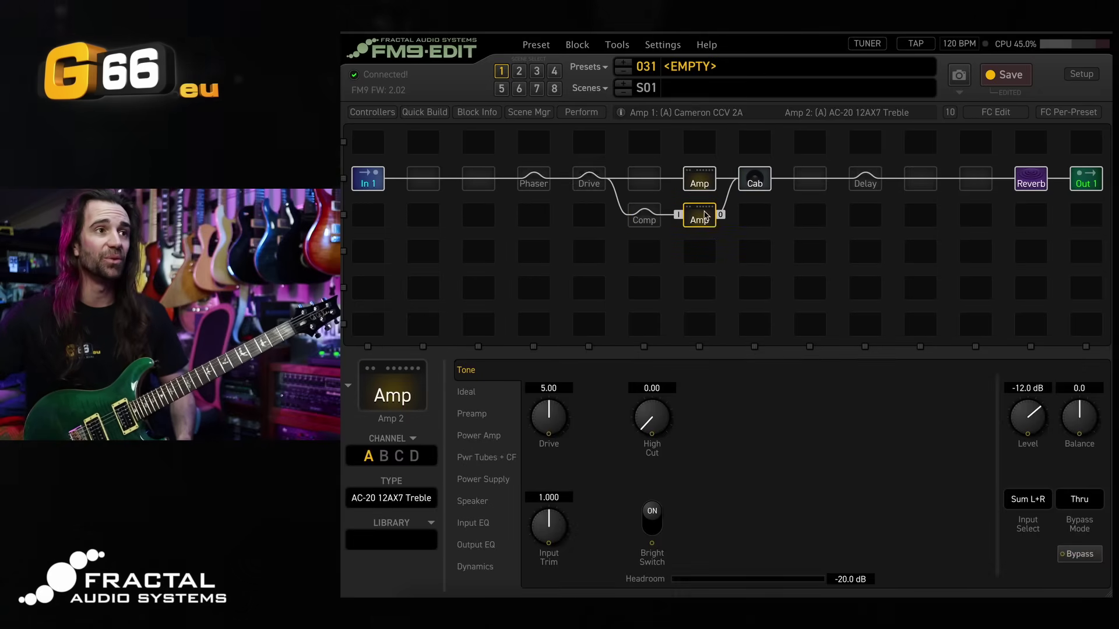
# Make the second Amp mute when bypassed and bypass it in this scene.
pyautogui.click(1080, 499)
pyautogui.click(1085, 518)
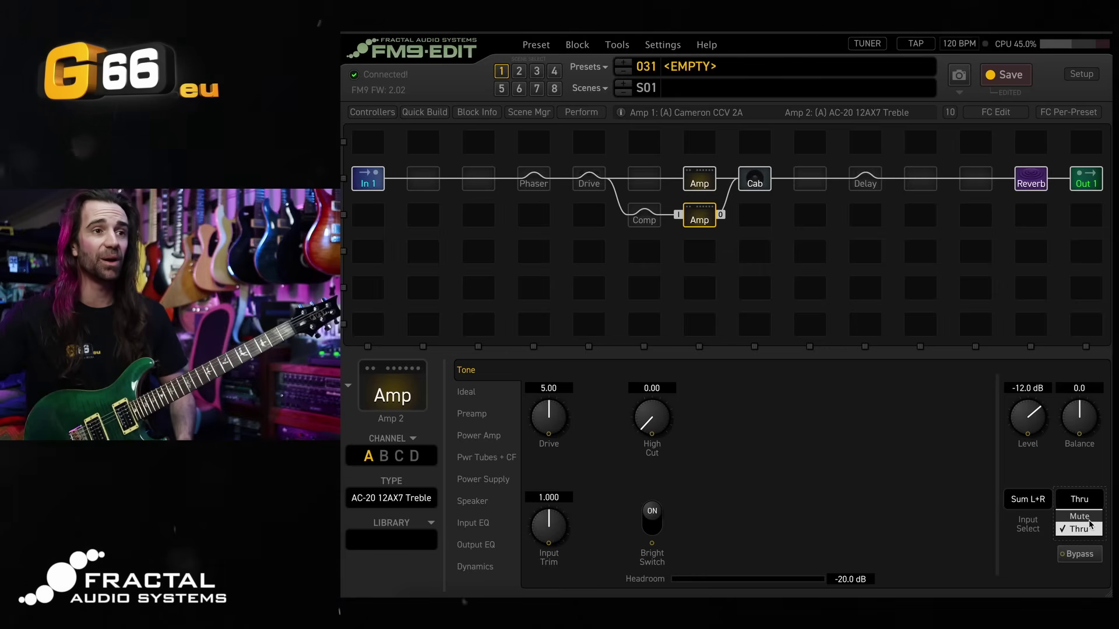
pyautogui.keyDown('ctrl'); pyautogui.click(708, 226); pyautogui.keyUp('ctrl')
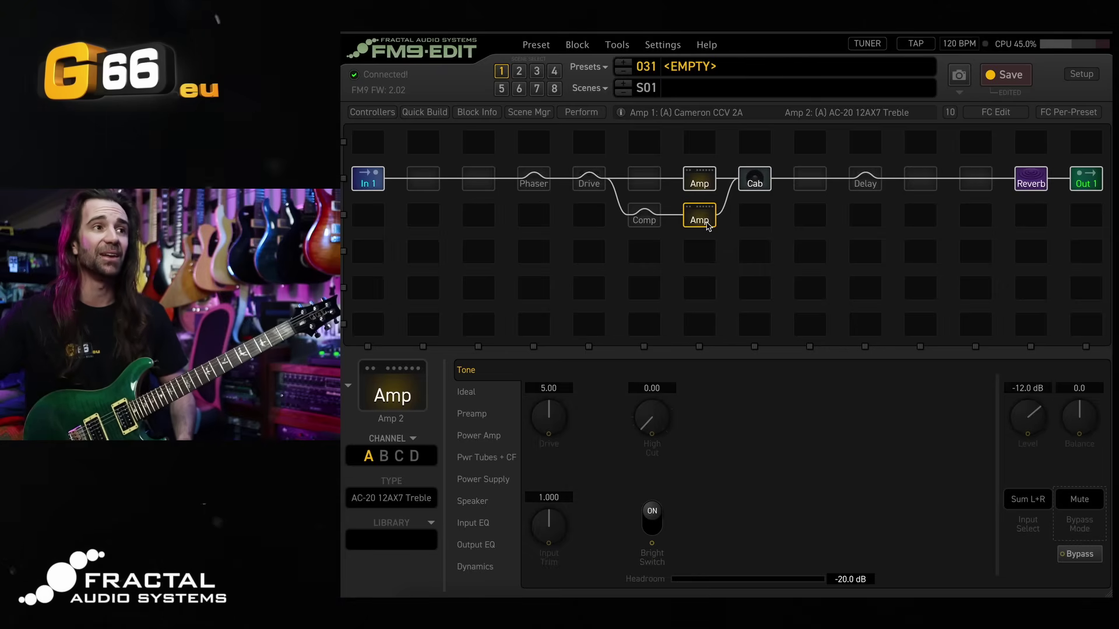
pyautogui.click(644, 220)
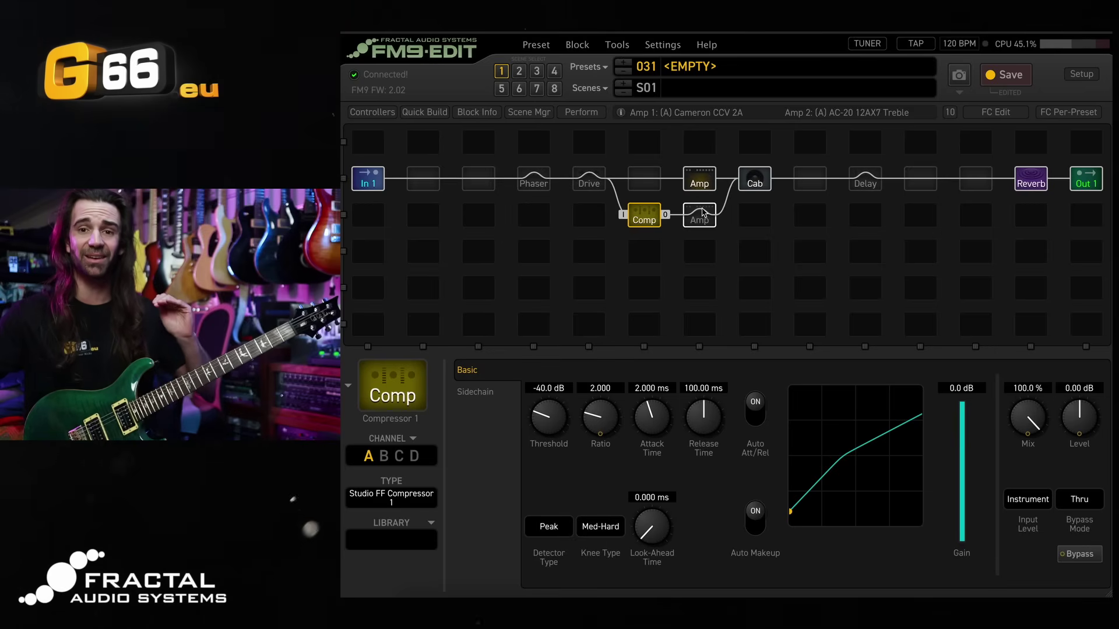
pyautogui.click(702, 183)
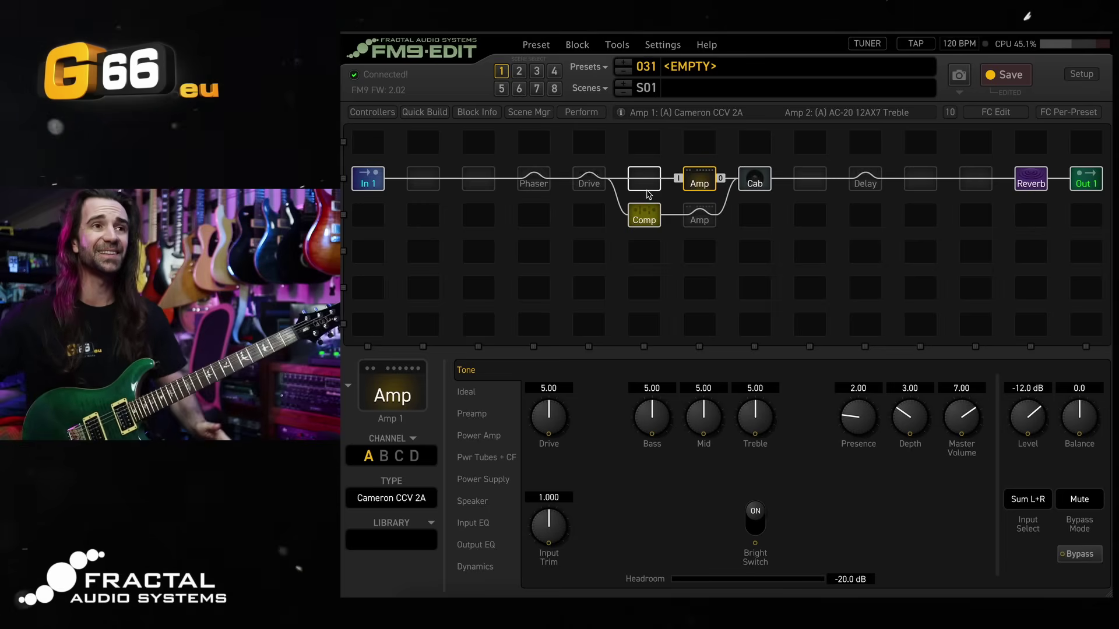
# Save the preset and copy Scene 1 into Scene 2.
pyautogui.click(1007, 78)
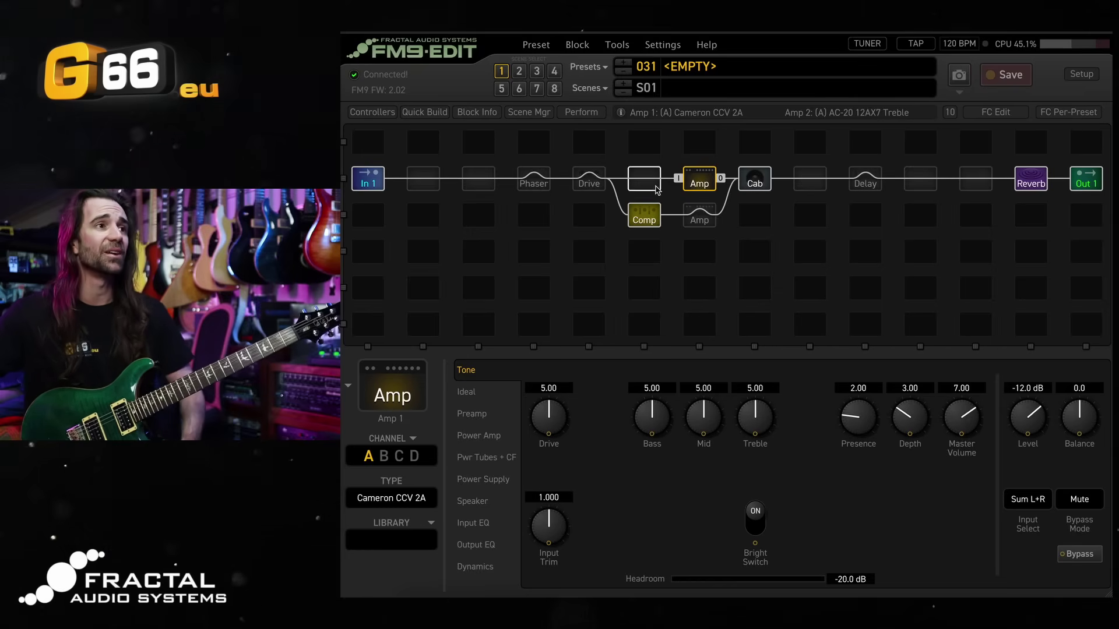
pyautogui.click(590, 89)
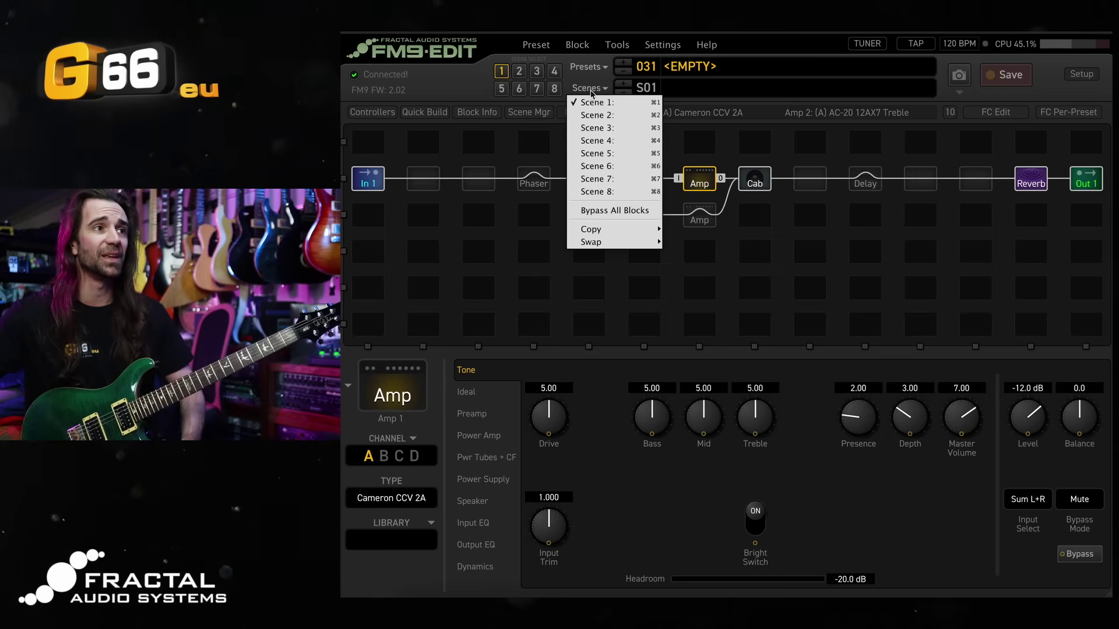
pyautogui.moveTo(629, 229)
pyautogui.click(735, 243)
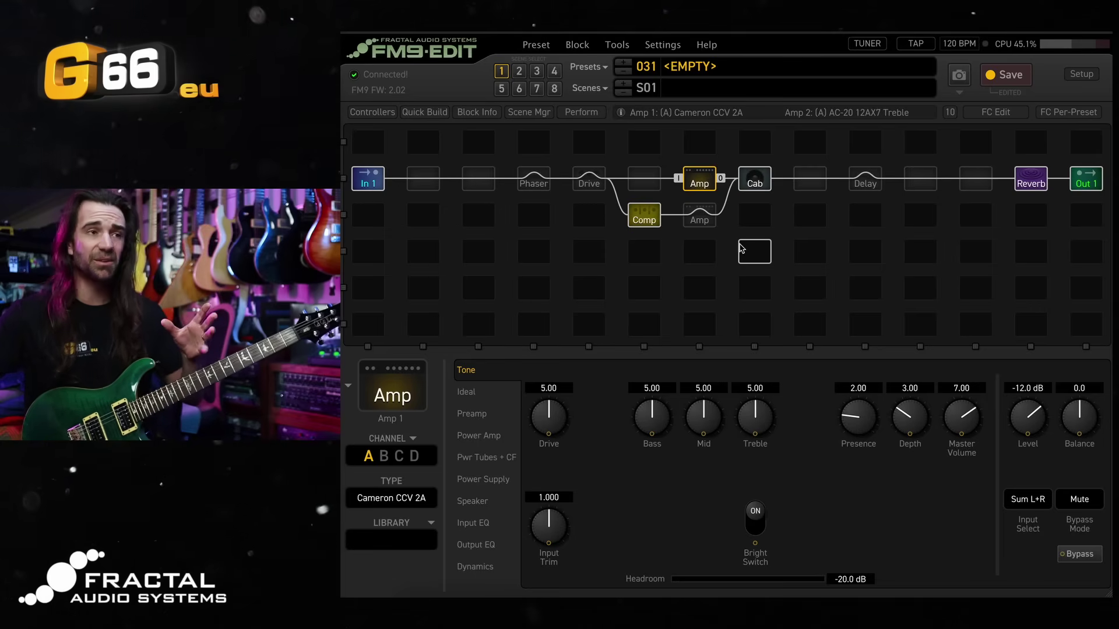
# In Scene 2, bypass Amp 1 and bring up the second Amp's settings.
pyautogui.click(518, 71)
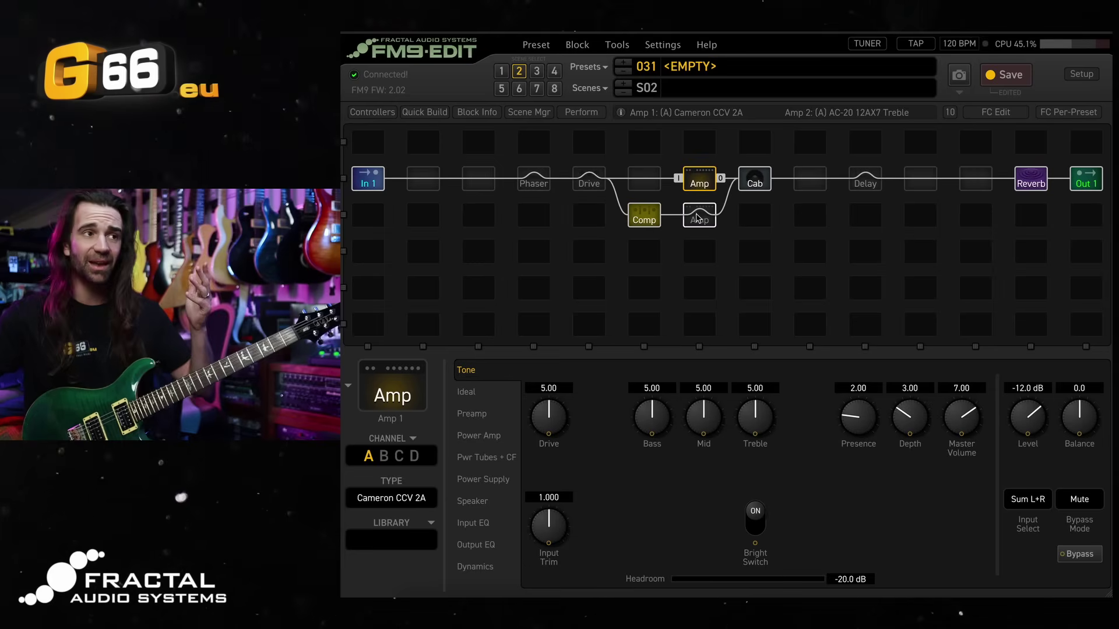
pyautogui.keyDown('ctrl'); pyautogui.click(694, 186); pyautogui.keyUp('ctrl')
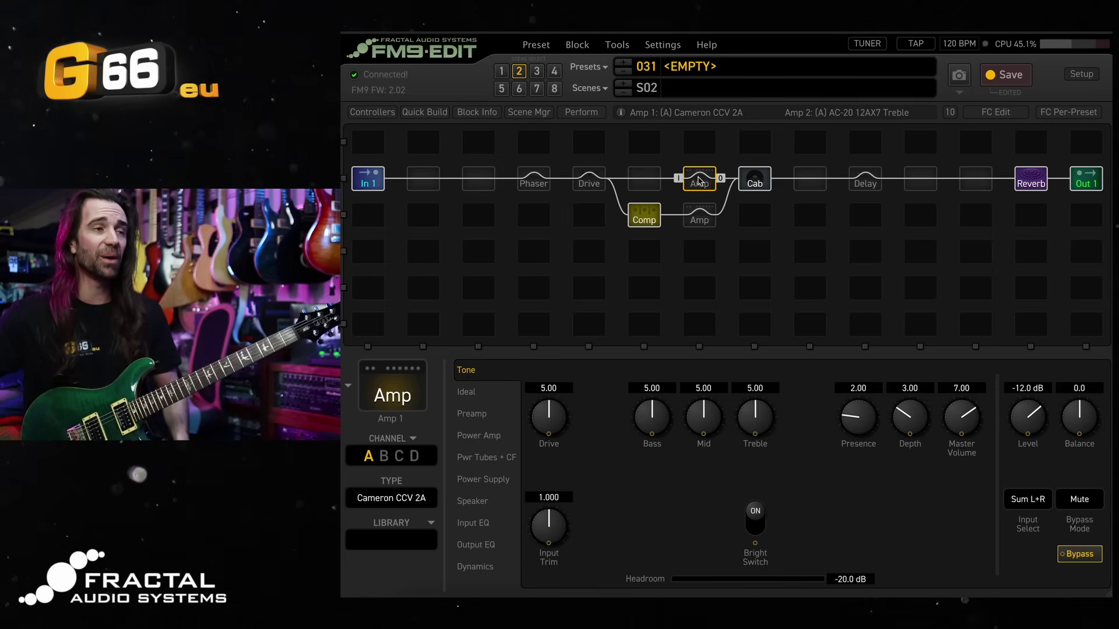
pyautogui.click(699, 217)
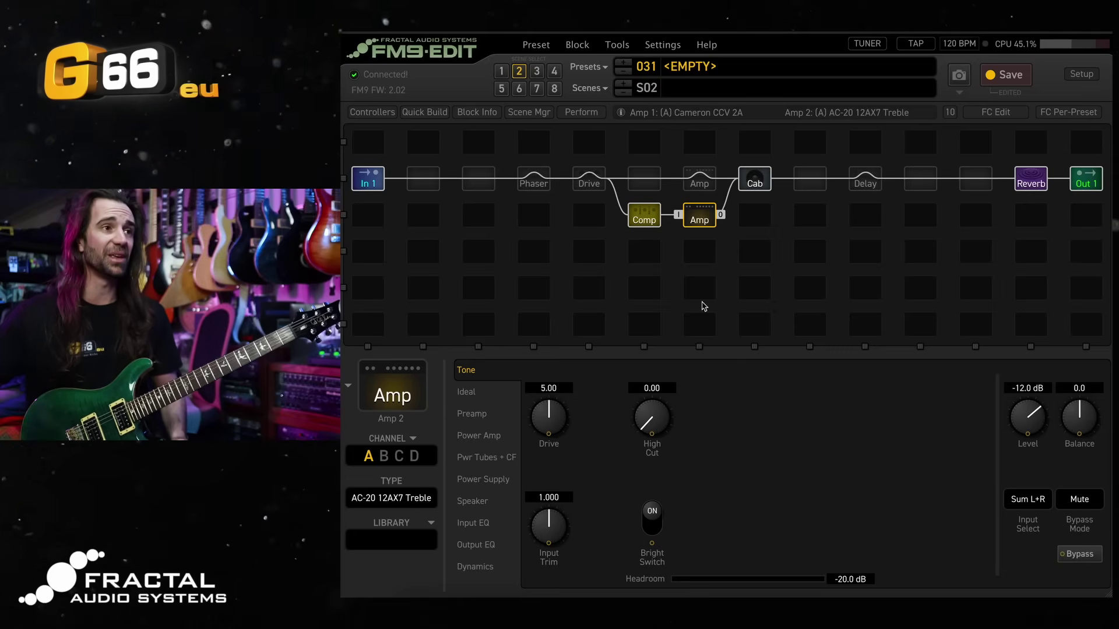
pyautogui.click(643, 216)
pyautogui.click(702, 218)
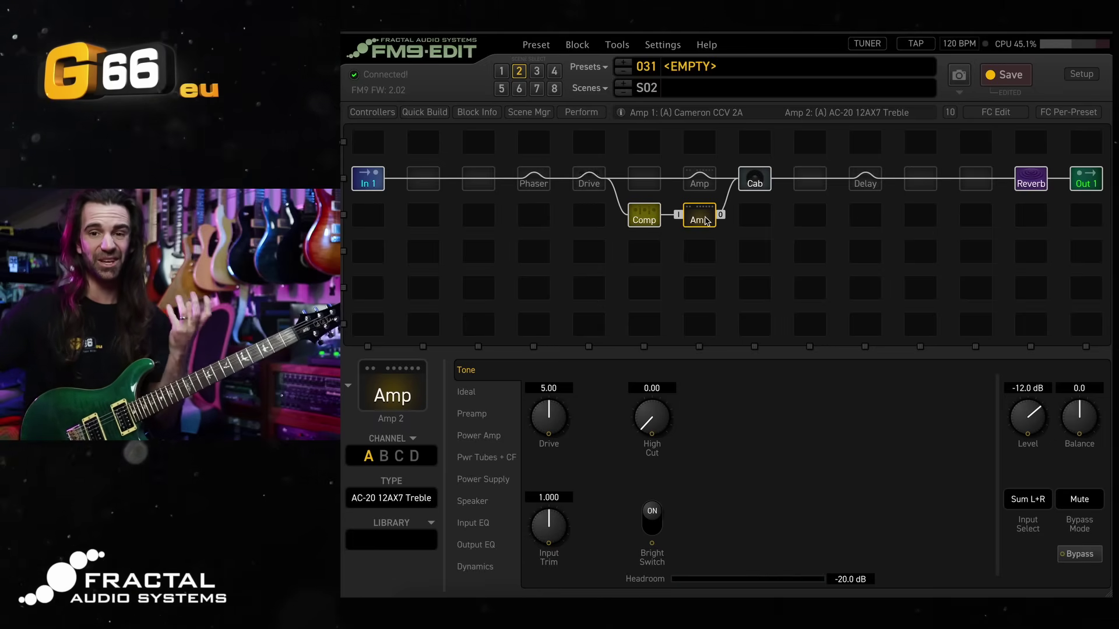
pyautogui.click(653, 222)
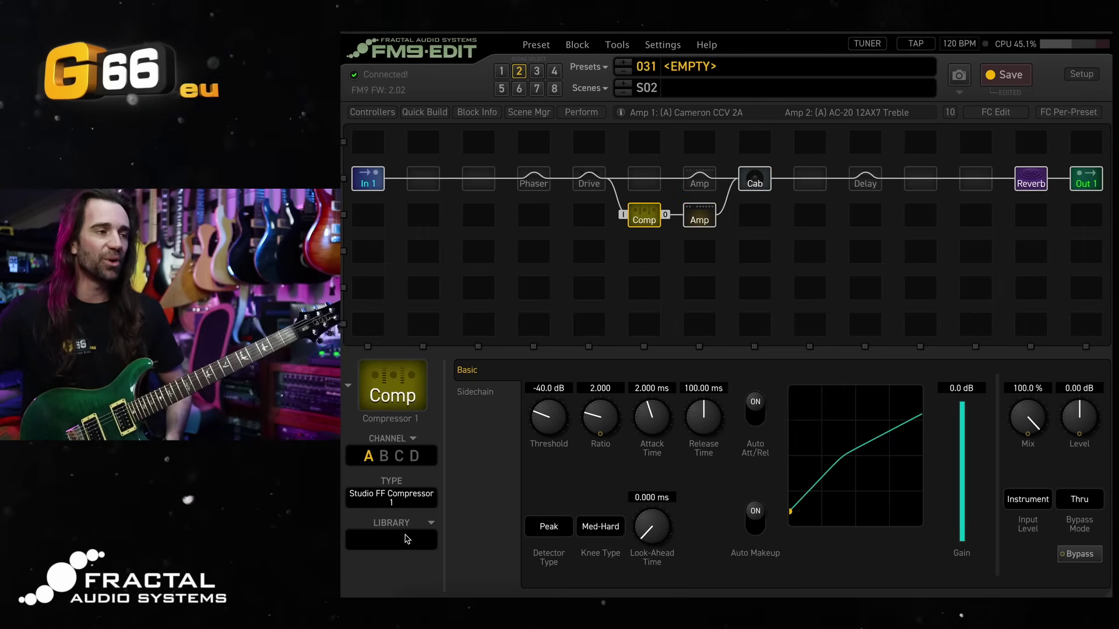
# Switch the Comp block's type from Studio FF Compressor 1 to JFET Compressor.
pyautogui.click(399, 496)
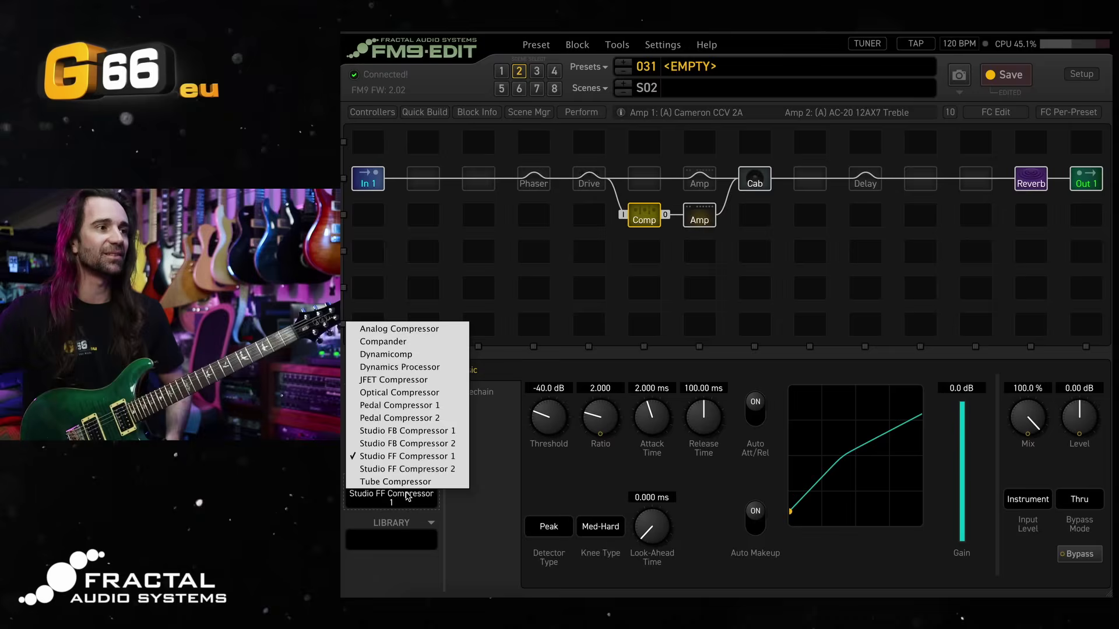
pyautogui.click(441, 380)
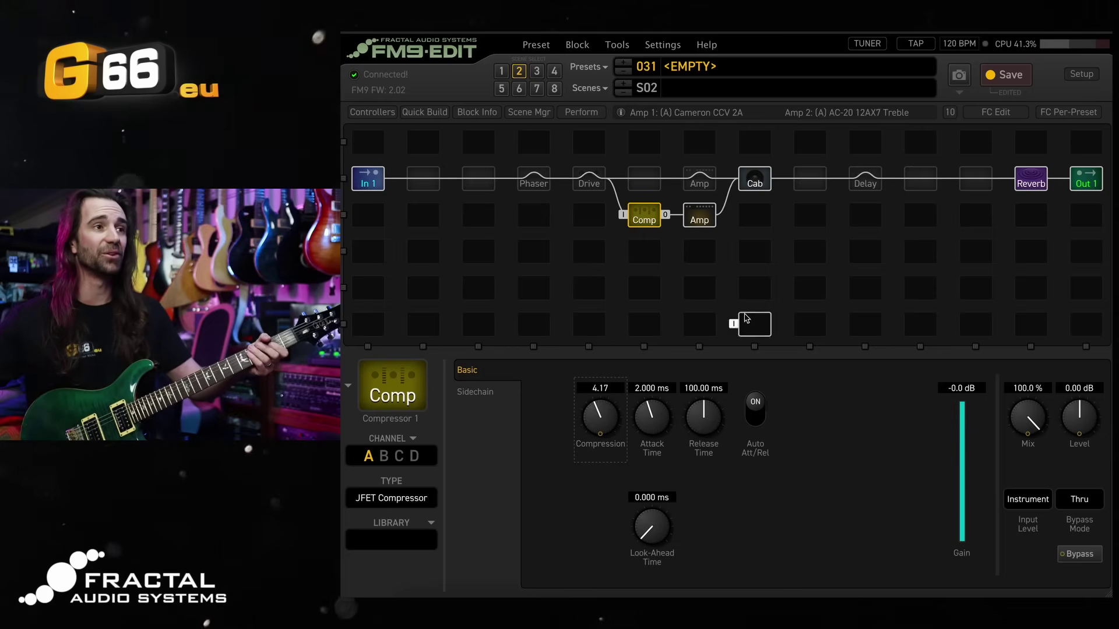
pyautogui.click(698, 216)
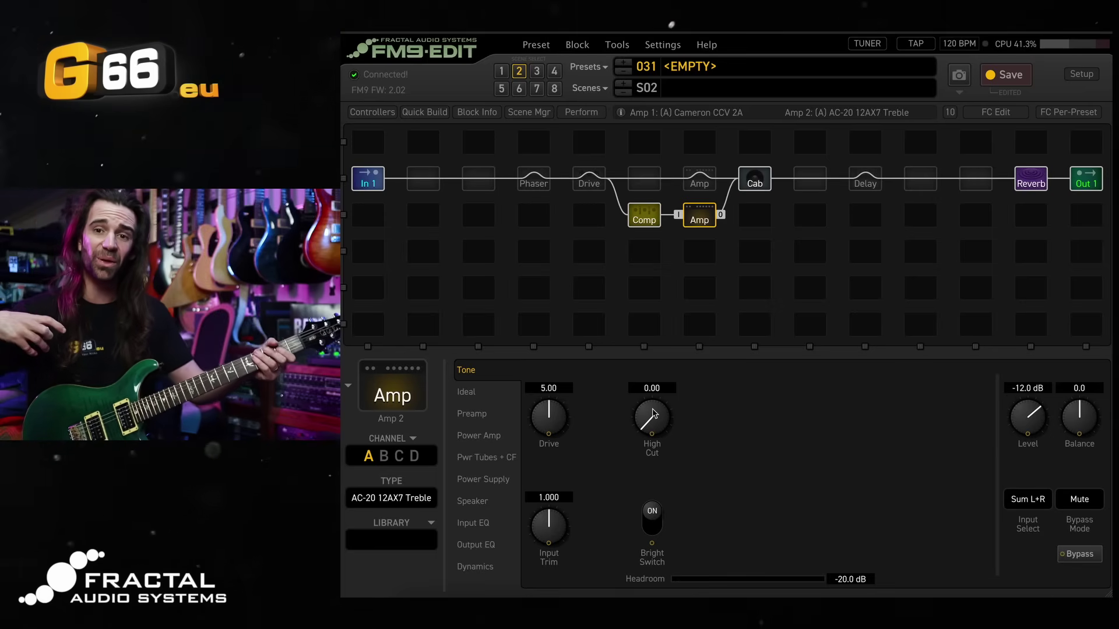
# Set Amp 2's High Cut to 5.03, then return to Scene 1's first Amp.
pyautogui.moveTo(660, 429); pyautogui.dragTo(724, 317)
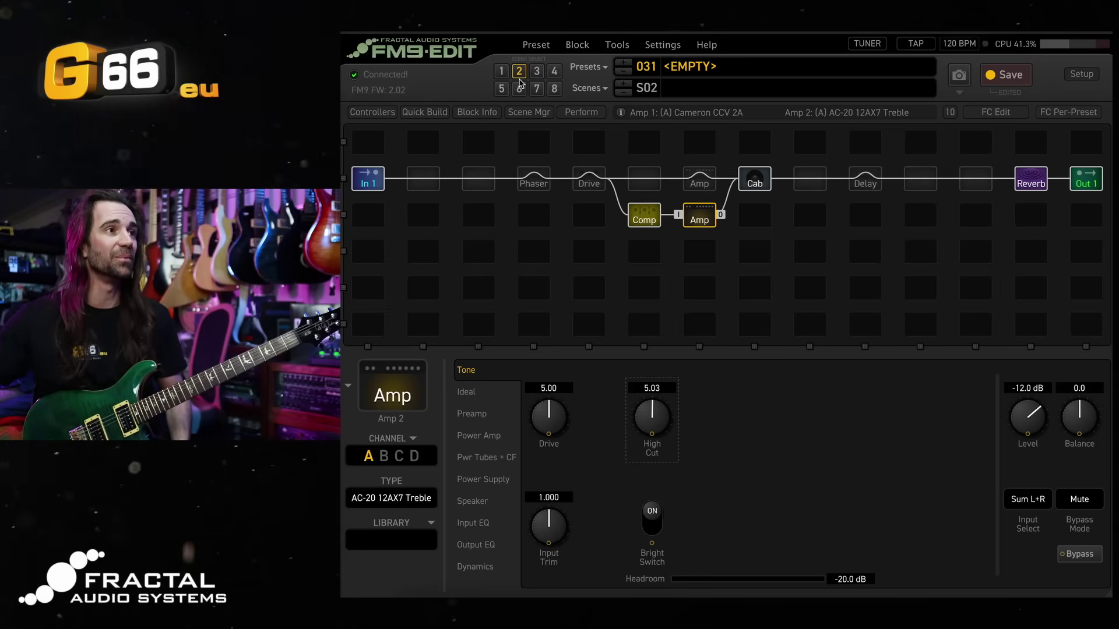
pyautogui.click(501, 71)
pyautogui.click(702, 184)
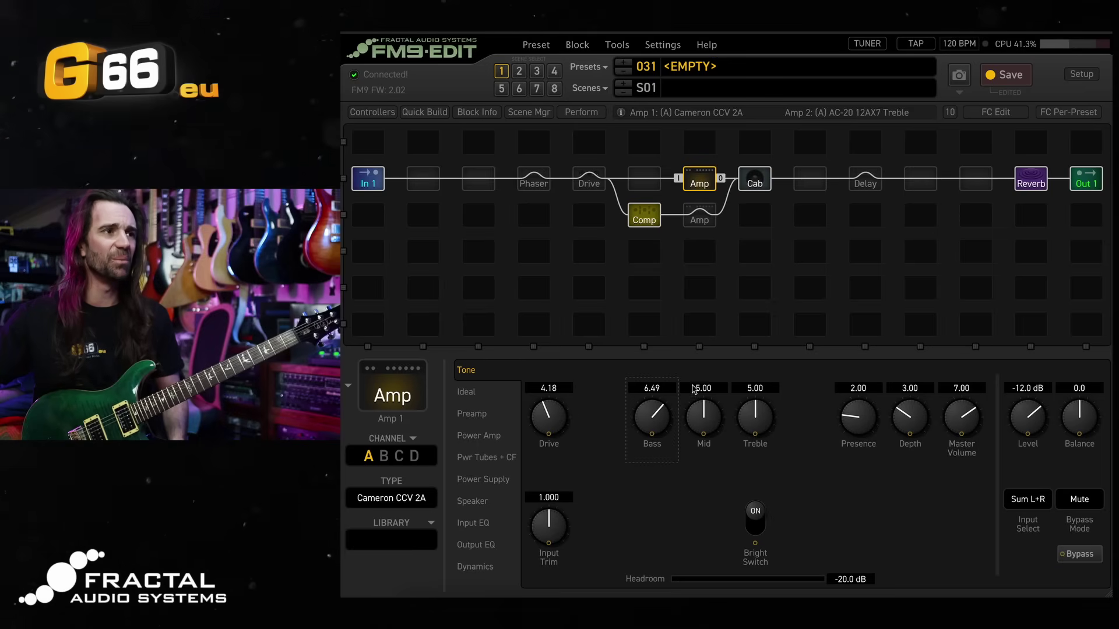
# Retune the Cameron CCV 2A to Drive 4.18, Bass 6.79, Mid 6.91 and Treble 6.81.
pyautogui.moveTo(764, 412); pyautogui.dragTo(778, 389)
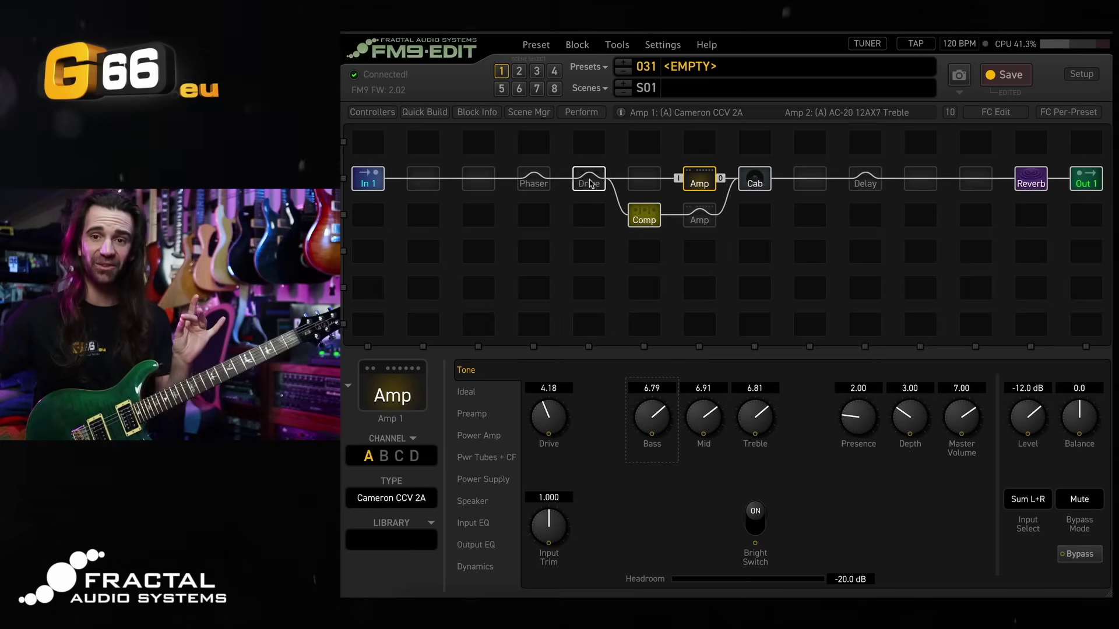
pyautogui.click(590, 182)
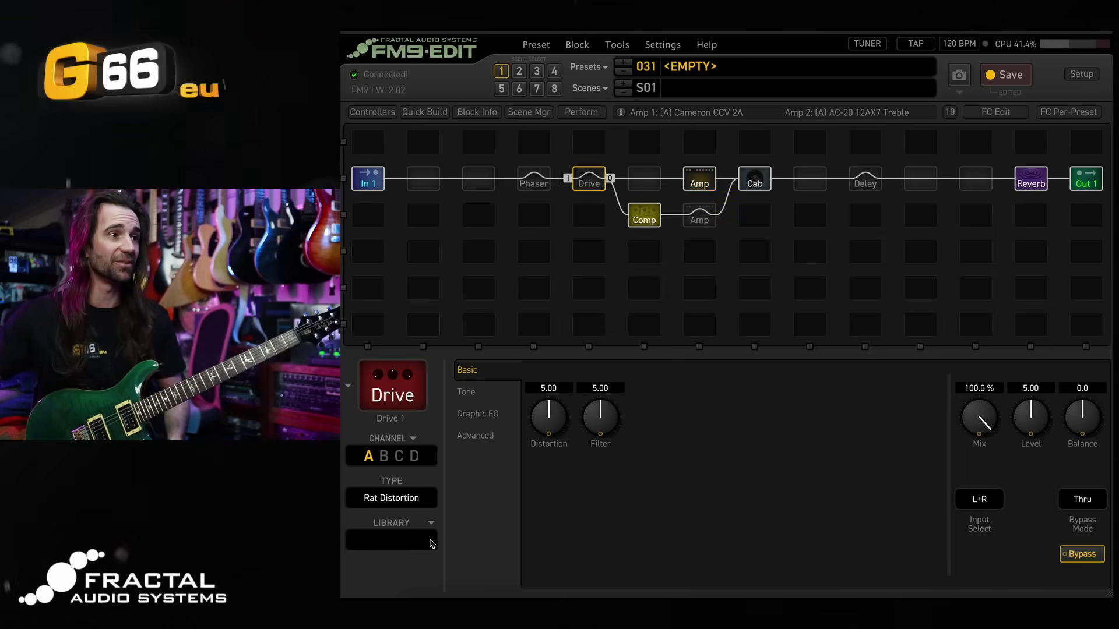
# Change the Drive type to Super OD and engage it in Scene 1.
pyautogui.click(427, 497)
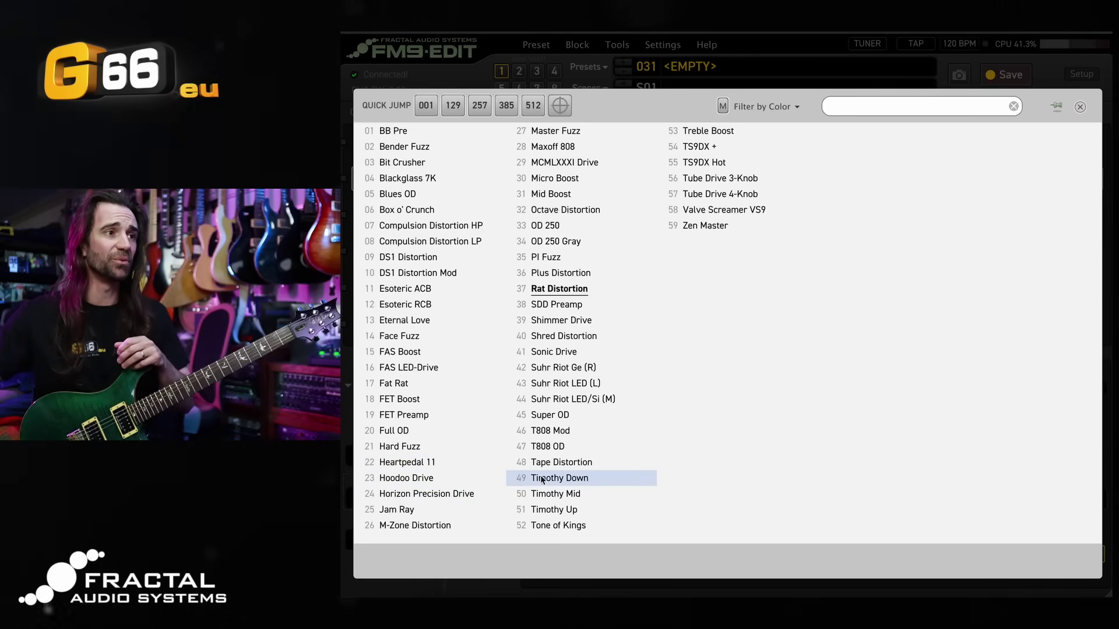
pyautogui.click(570, 416)
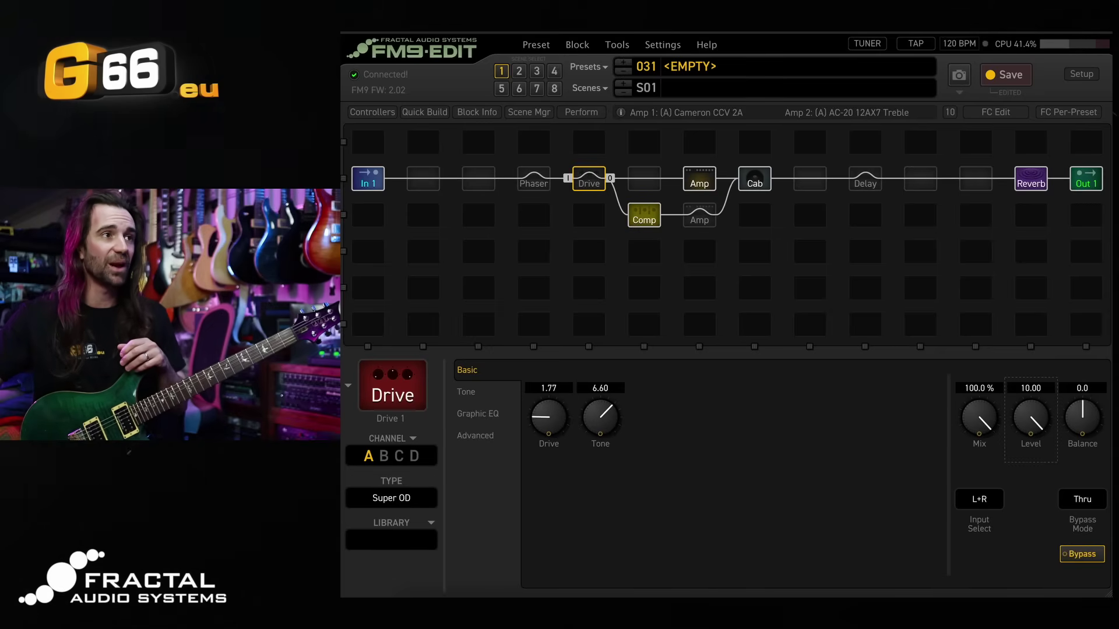
pyautogui.click(595, 187)
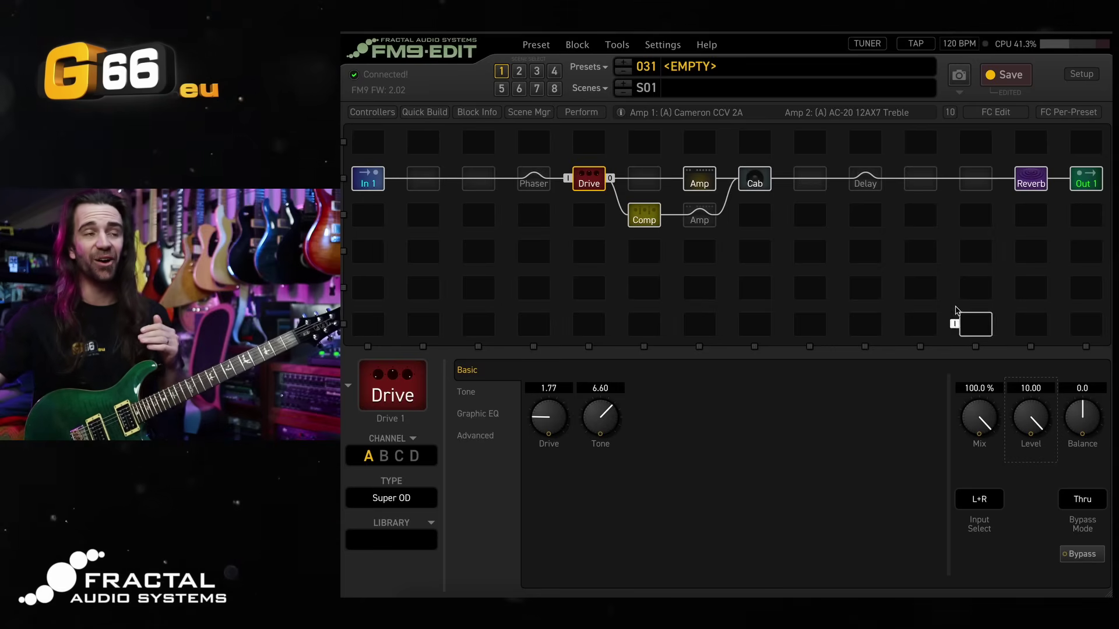
# Sync the Stereo BBD Delay to 1/4 notes, keeping its type unchanged.
pyautogui.click(861, 184)
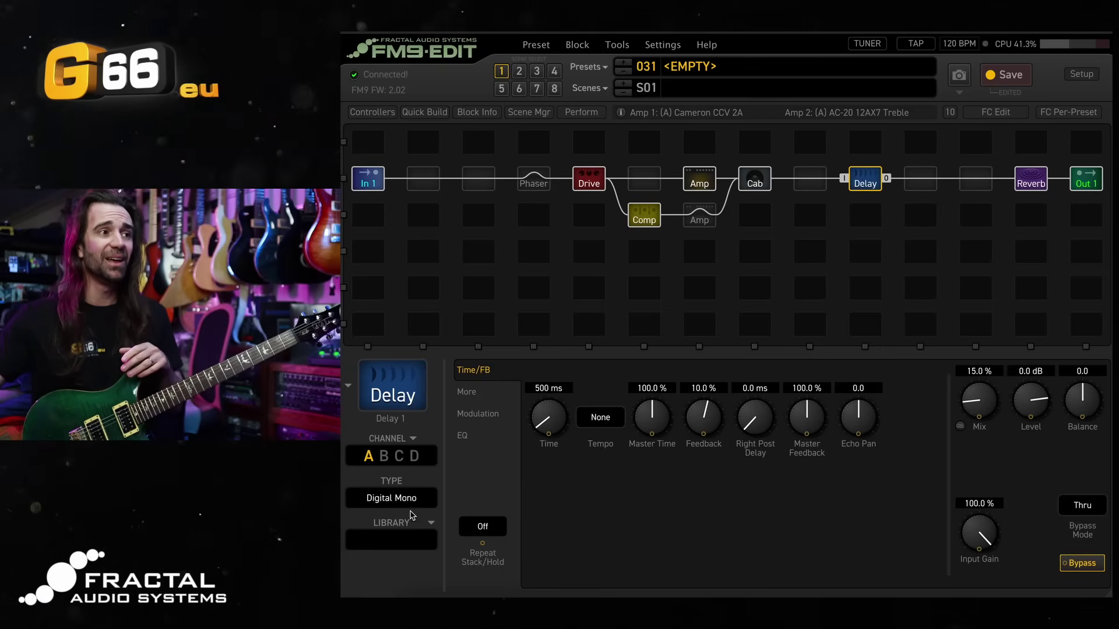
pyautogui.click(411, 498)
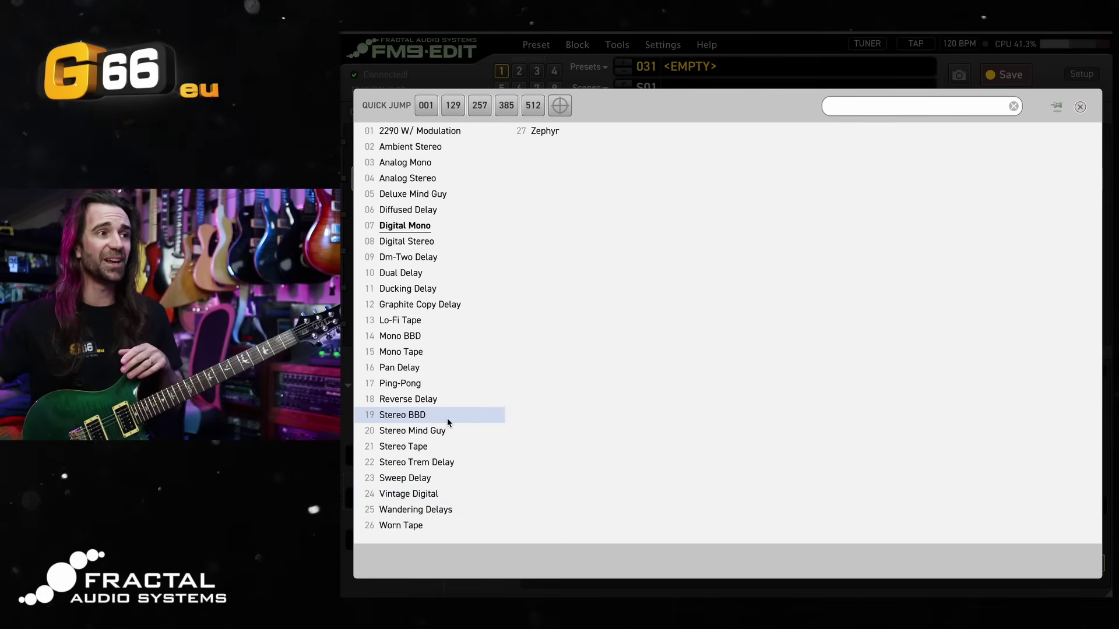
pyautogui.press('Escape')
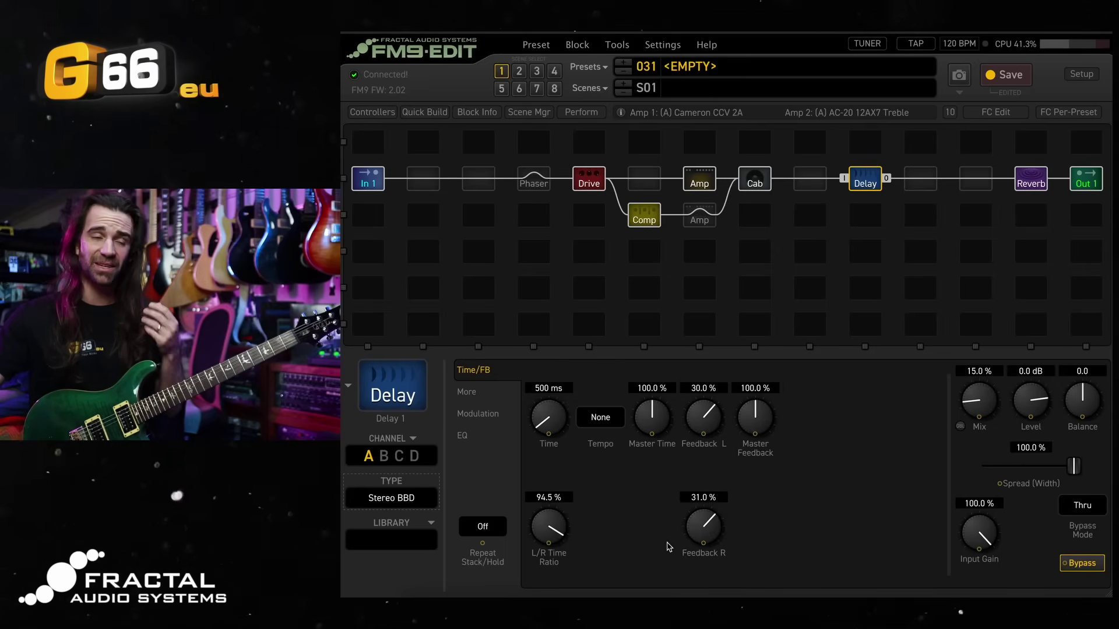
pyautogui.click(600, 417)
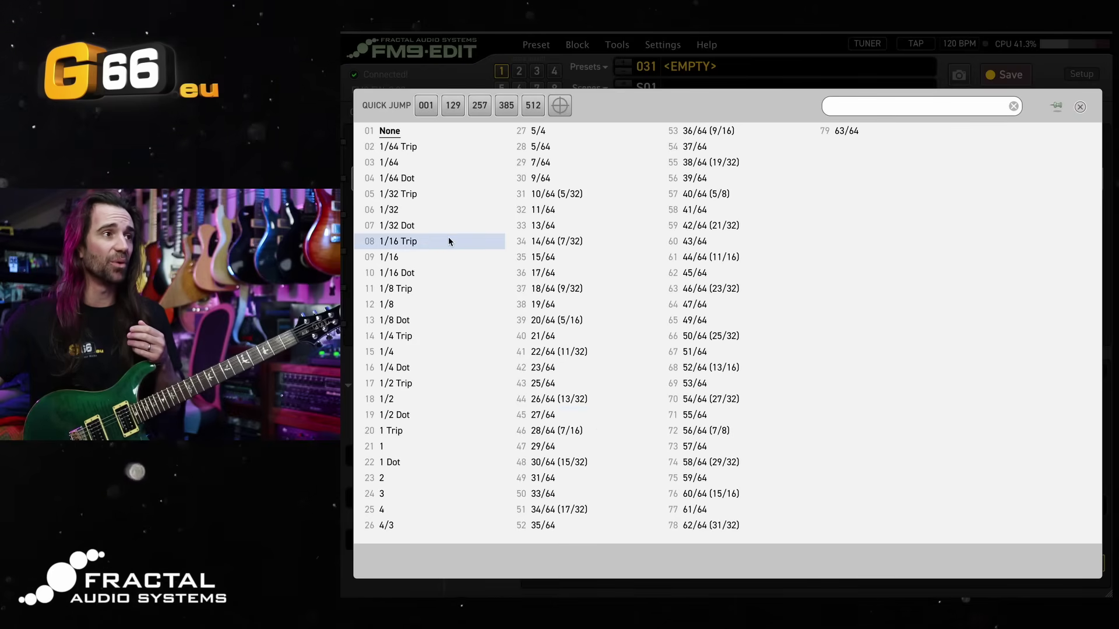
pyautogui.click(432, 350)
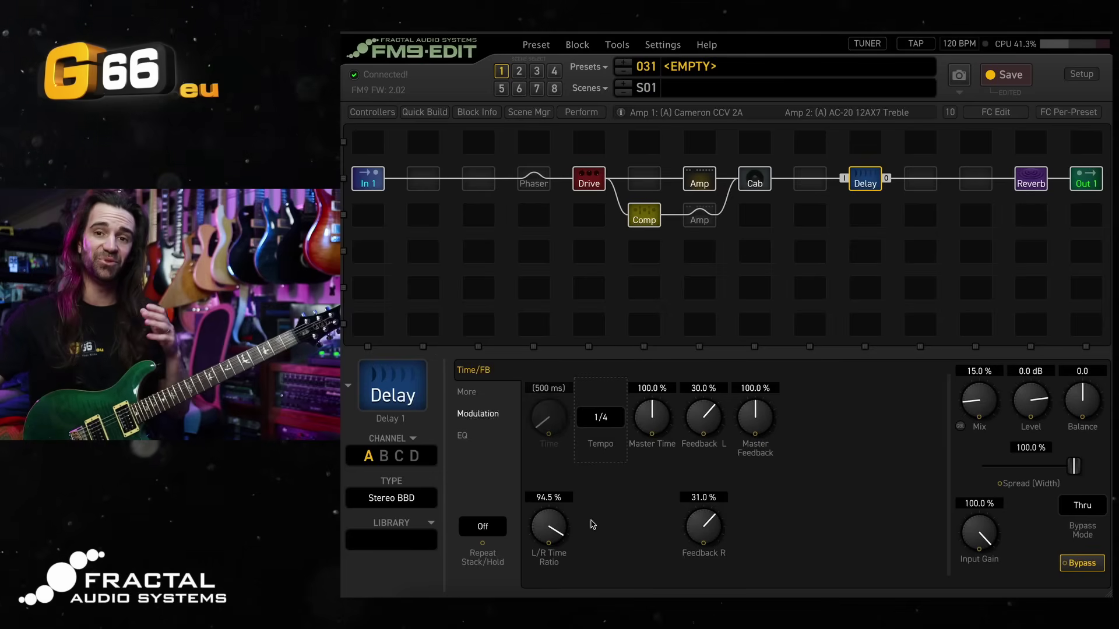
# Set the Delay's L/R Time Ratio to 75 % and its Mix to 32.9 %.
pyautogui.doubleClick(554, 498)
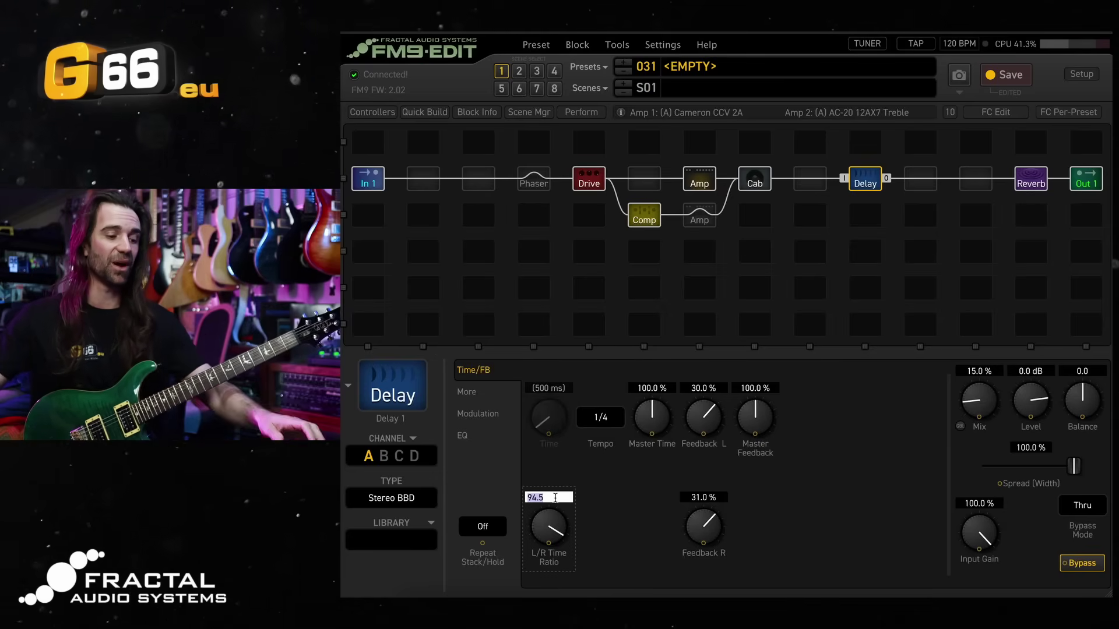
pyautogui.write('75')
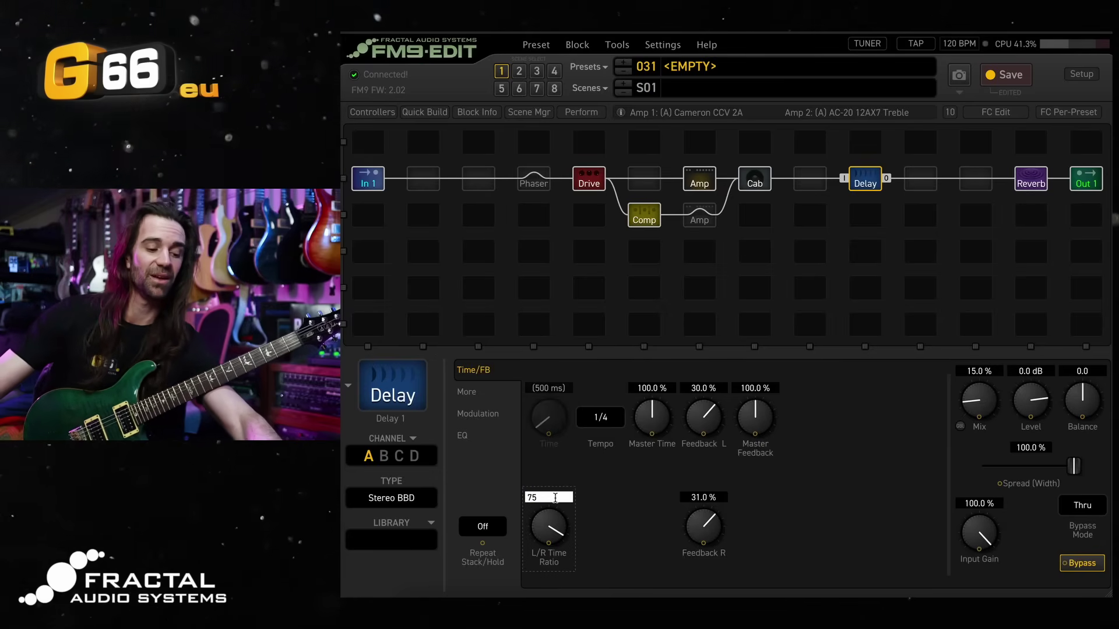
pyautogui.press('Return')
pyautogui.moveTo(979, 399); pyautogui.dragTo(981, 379)
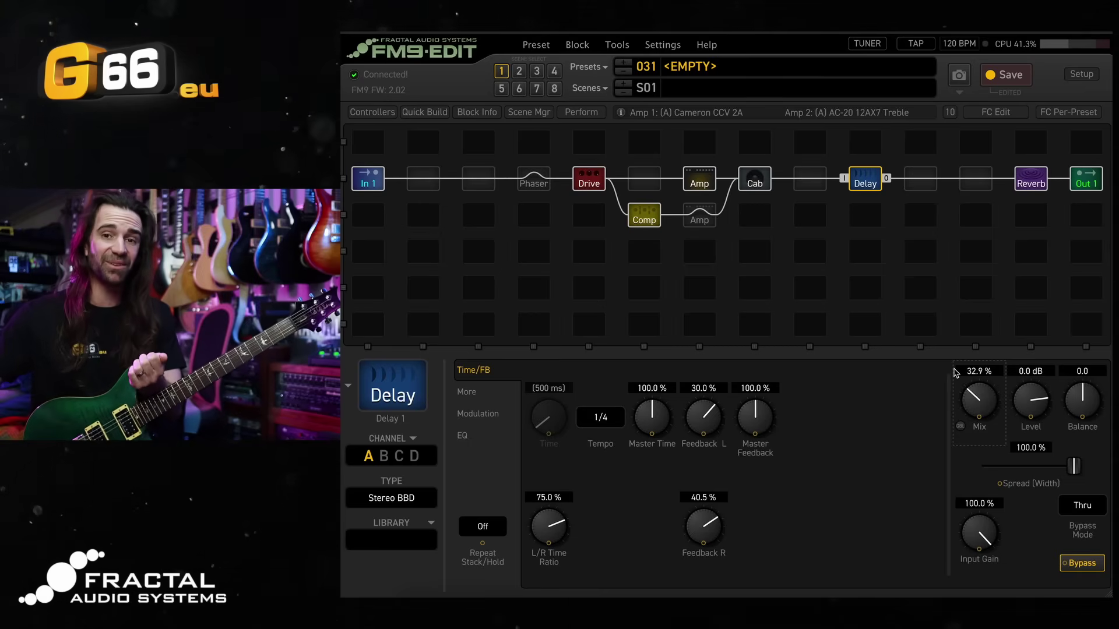
pyautogui.click(532, 187)
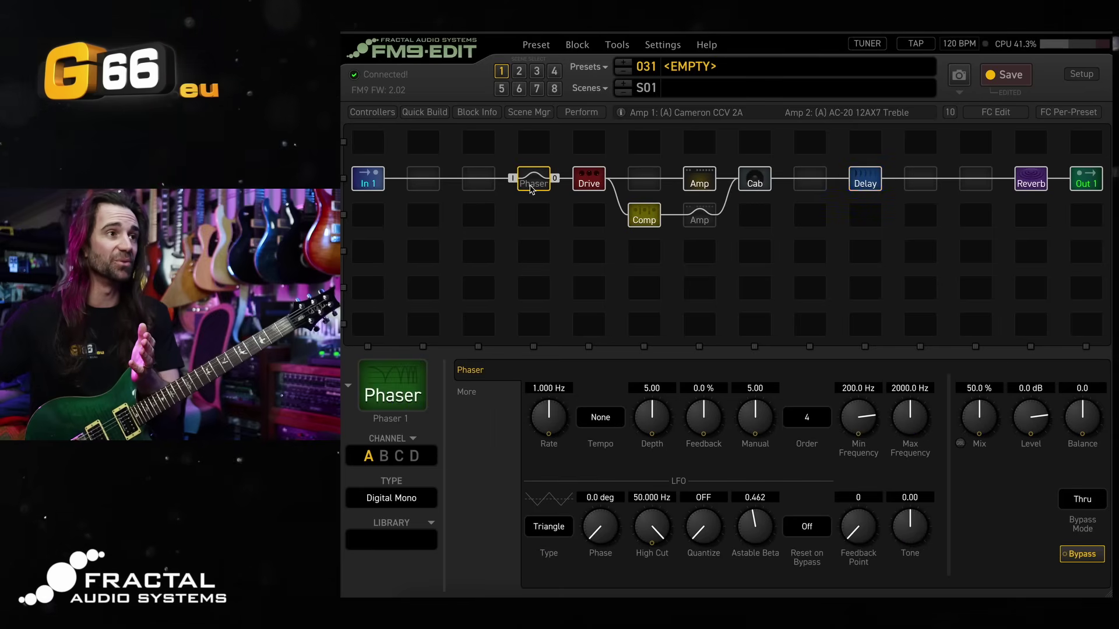
# Change the Phaser type to Script 90, engage it, then bypass it for this scene.
pyautogui.click(413, 497)
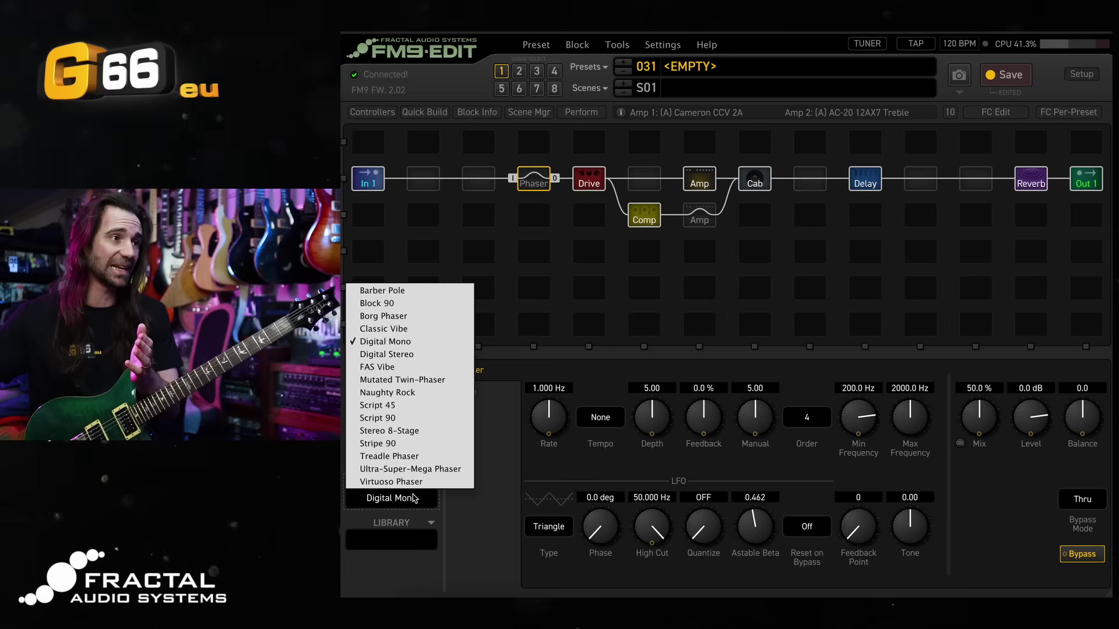
pyautogui.click(377, 418)
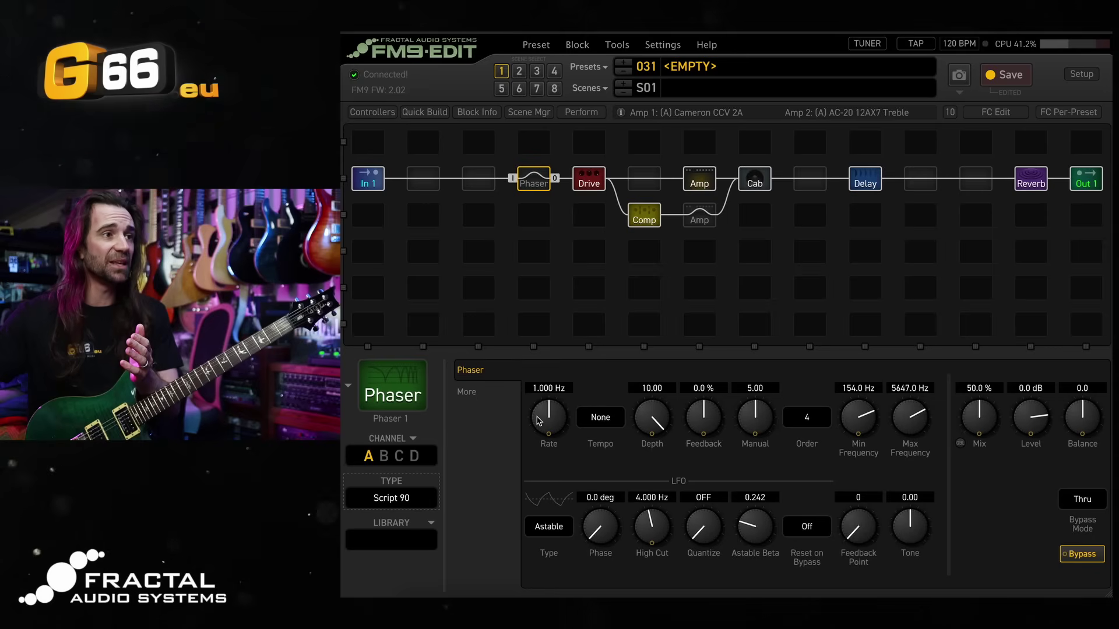
pyautogui.click(532, 186)
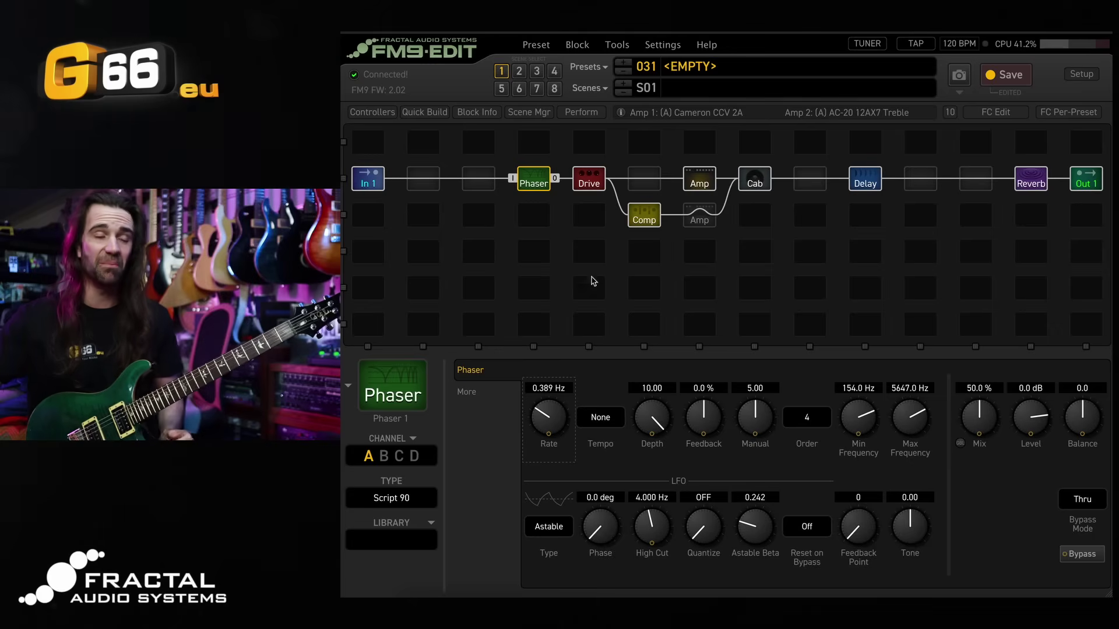
pyautogui.keyDown('ctrl'); pyautogui.click(533, 181); pyautogui.keyUp('ctrl')
# Bypass the Drive and Delay blocks and save the preset.
pyautogui.click(588, 179)
pyautogui.keyDown('ctrl'); pyautogui.click(589, 179); pyautogui.keyUp('ctrl')
pyautogui.click(865, 179)
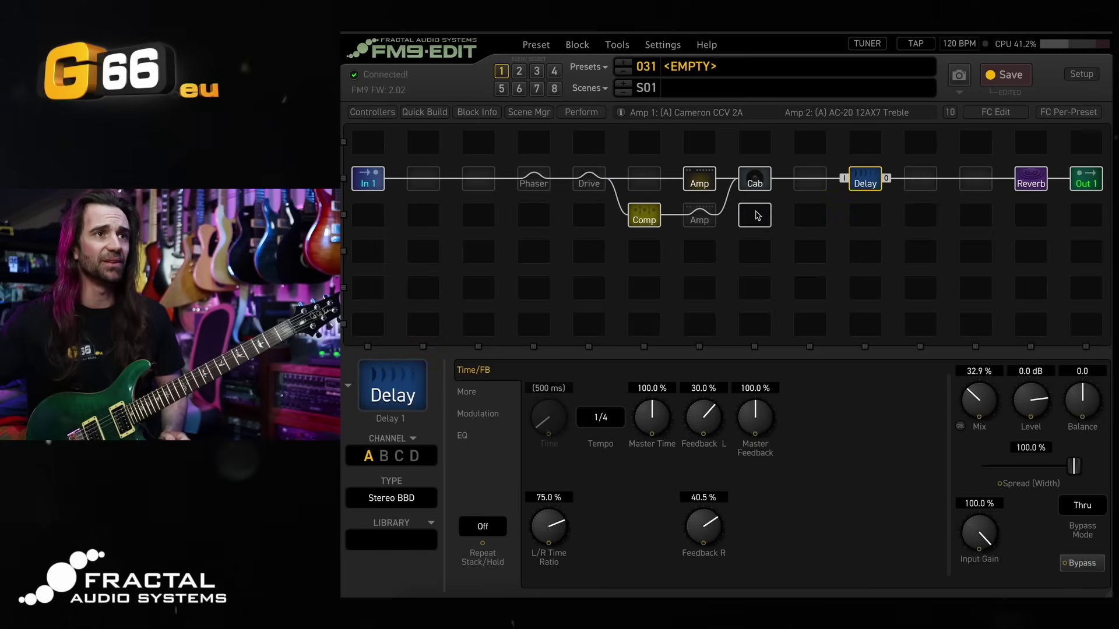
pyautogui.keyDown('ctrl'); pyautogui.click(865, 178); pyautogui.keyUp('ctrl')
pyautogui.click(1017, 76)
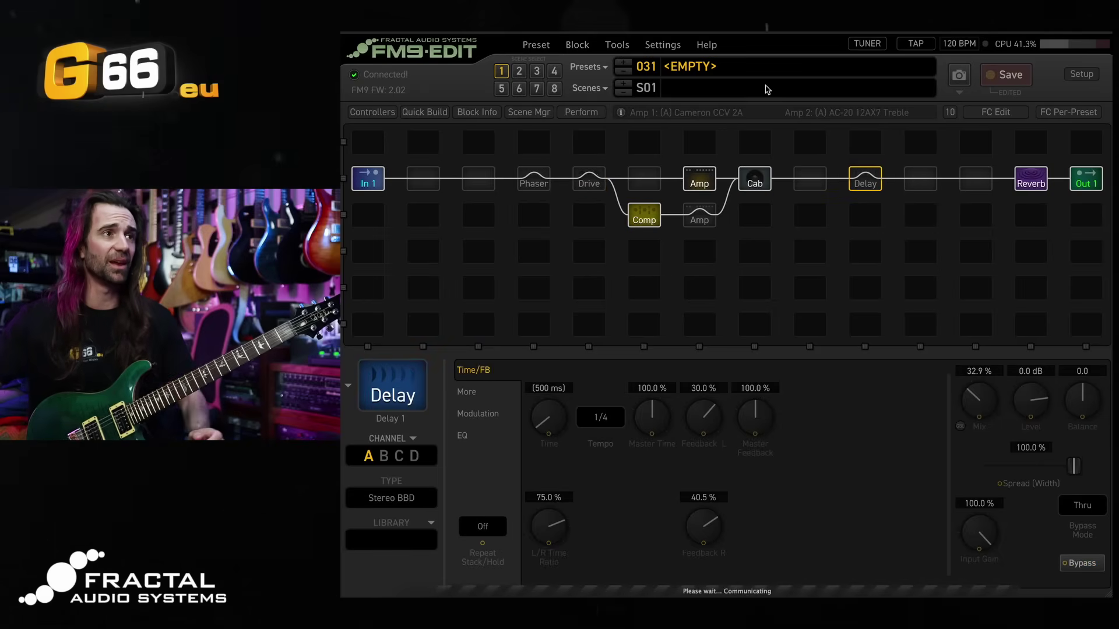
# Name scene 1 'Crunch' and scene 2 'Clean'.
pyautogui.click(767, 88)
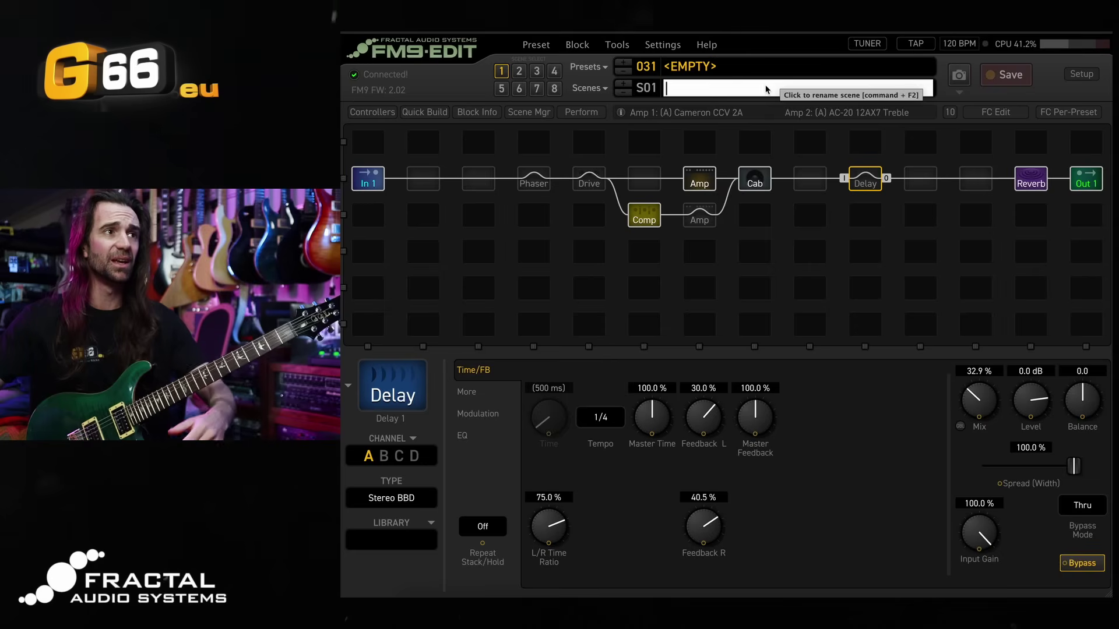
pyautogui.write('Crunch')
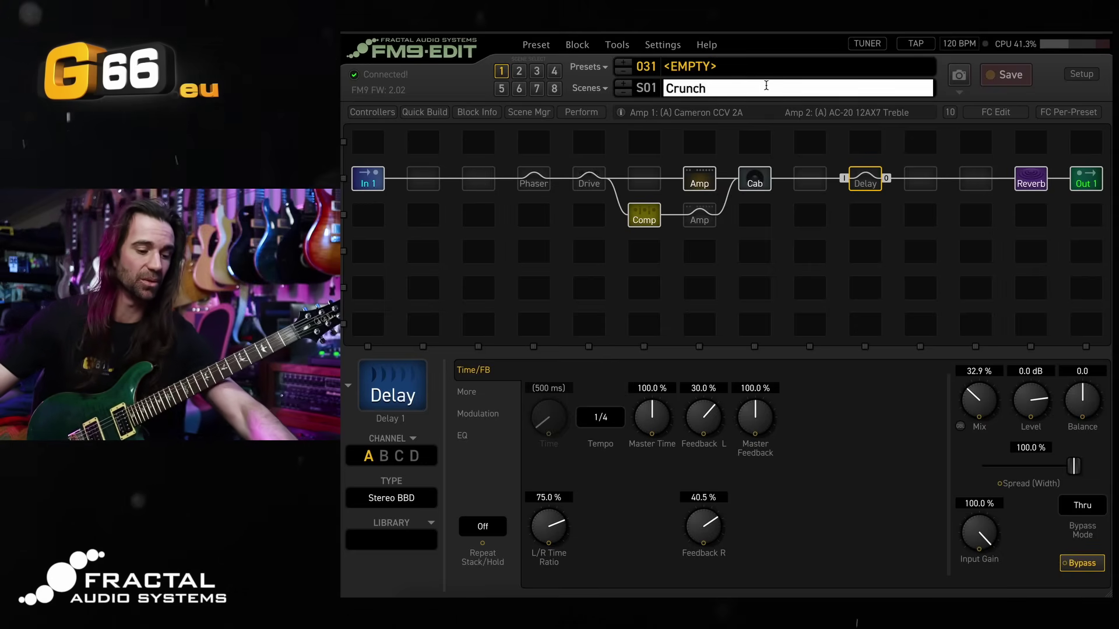
pyautogui.press('Return')
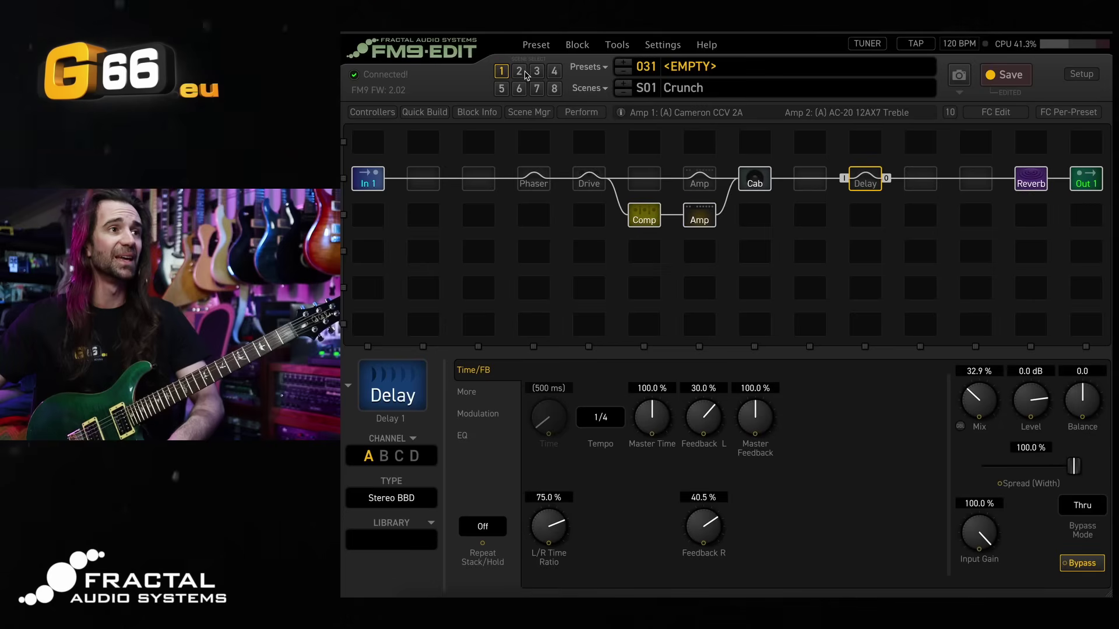
pyautogui.click(525, 72)
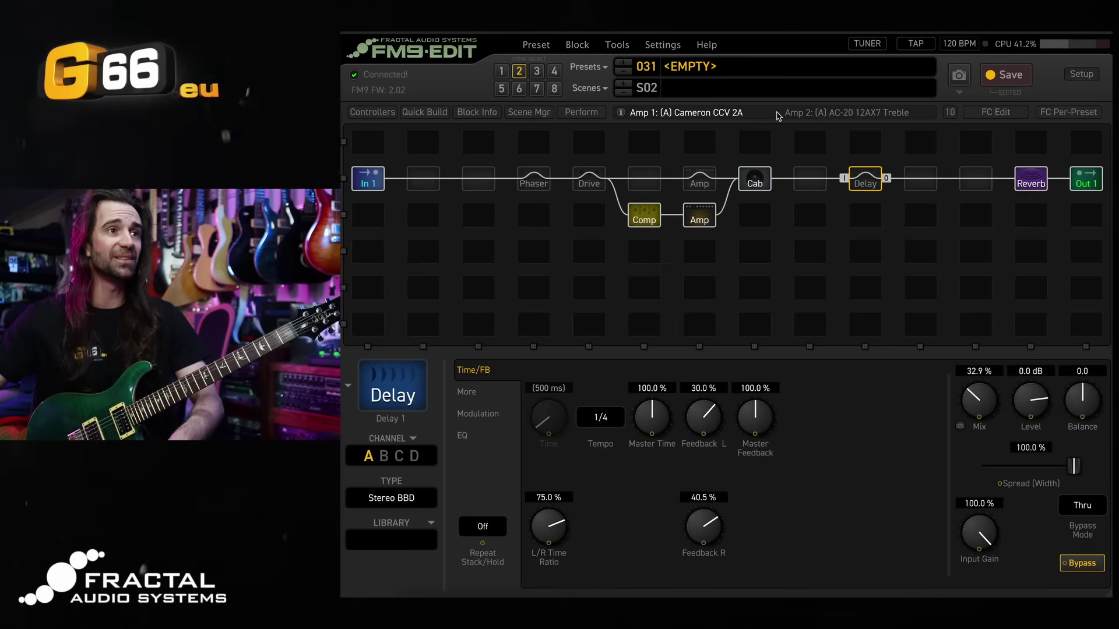
pyautogui.click(746, 95)
pyautogui.write('C')
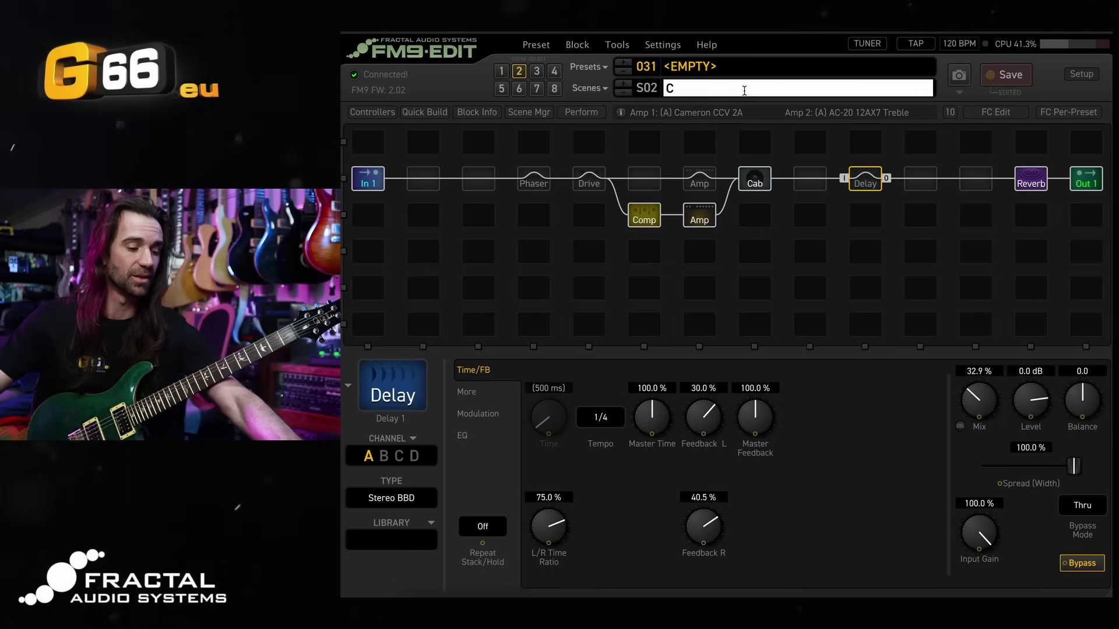
pyautogui.write('lean')
pyautogui.press('Return')
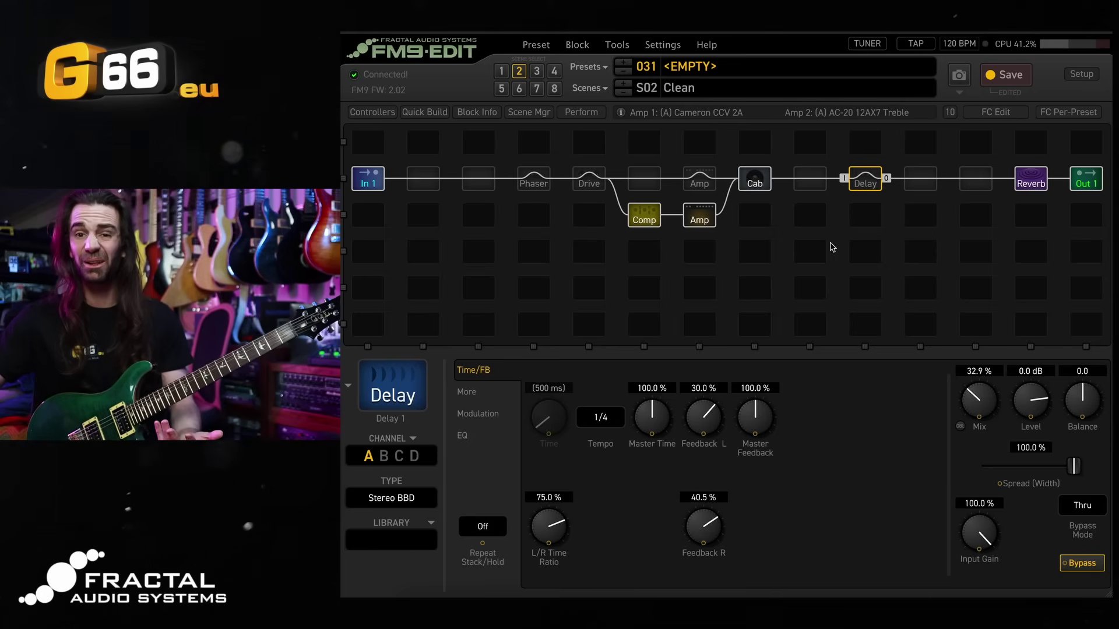
pyautogui.click(810, 185)
# Insert a Dimension 2 Chorus before the Delay at 0.553 Hz rate, 43.4% depth, and save.
pyautogui.rightClick(810, 187)
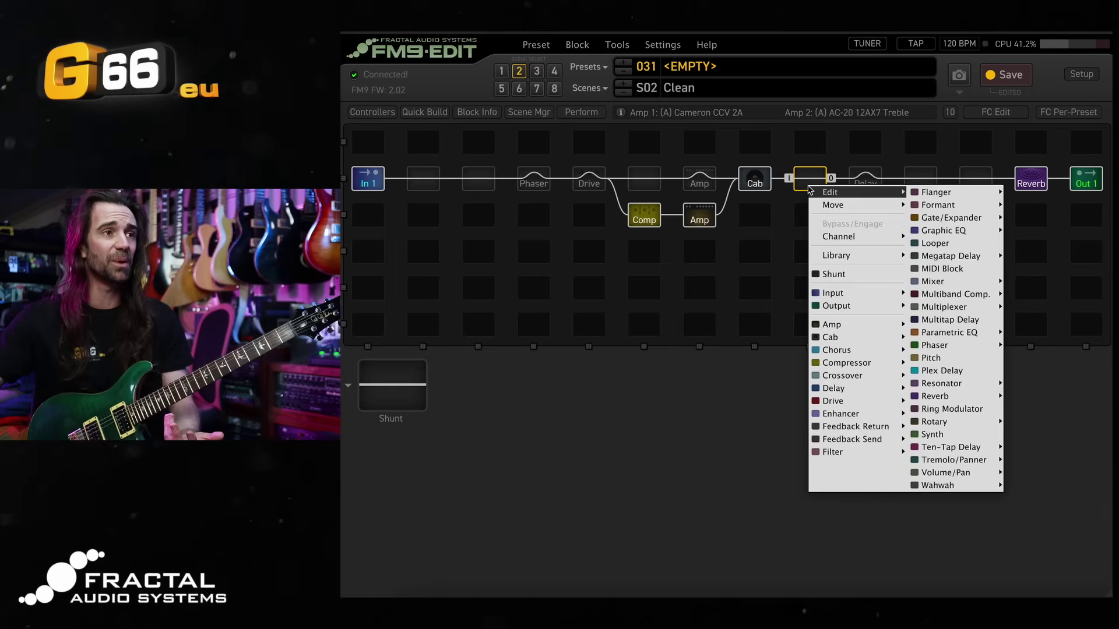
pyautogui.moveTo(862, 349)
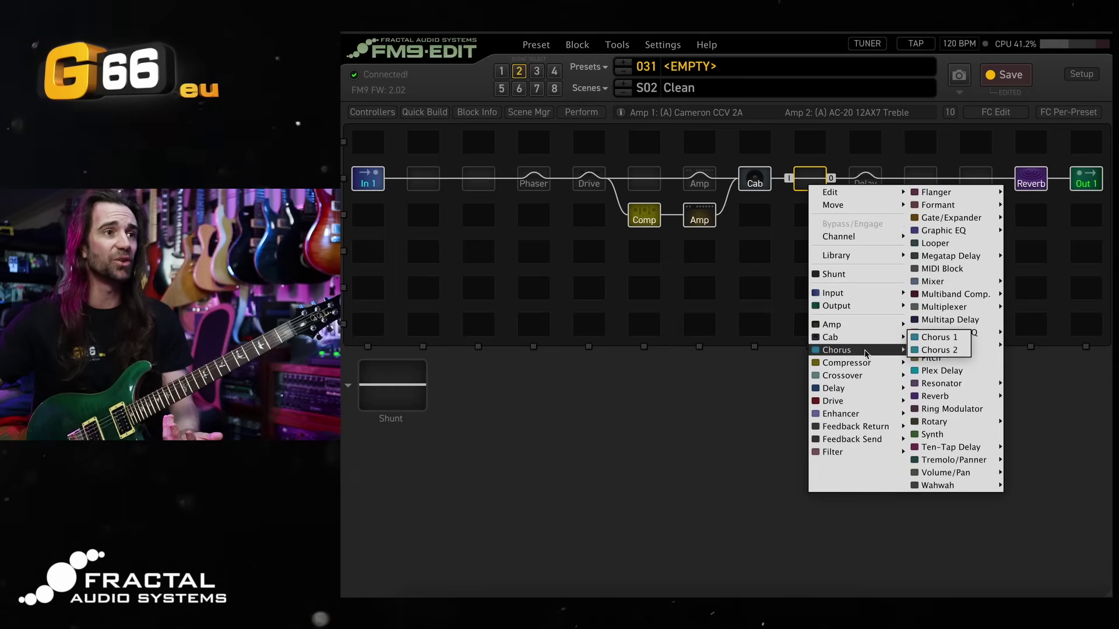
pyautogui.click(939, 338)
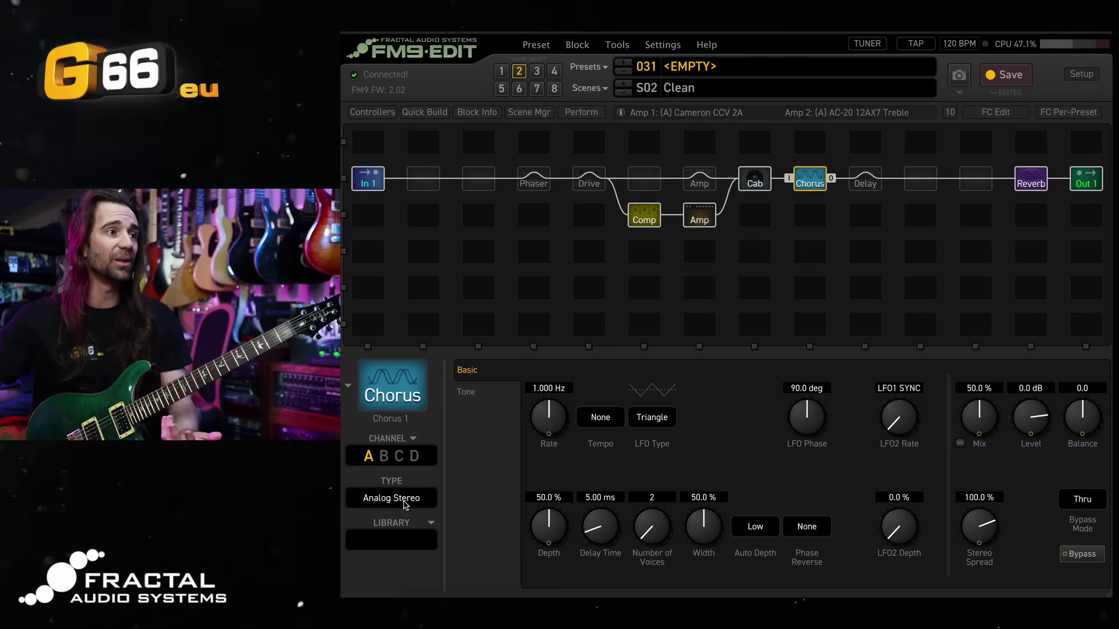
pyautogui.click(402, 499)
pyautogui.click(386, 393)
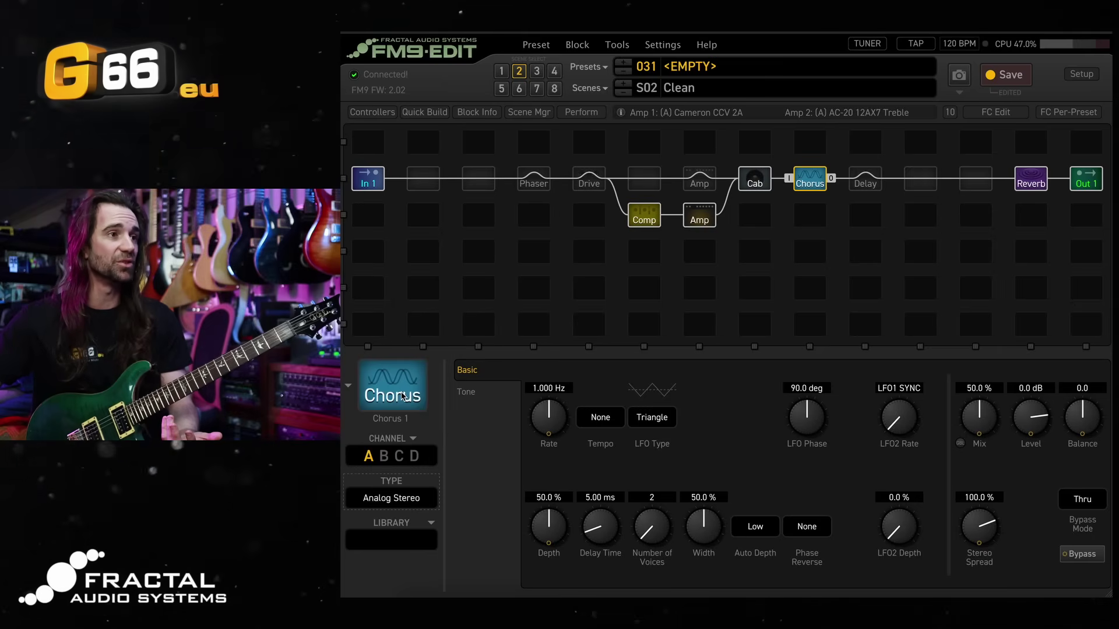
pyautogui.moveTo(540, 438); pyautogui.dragTo(539, 455)
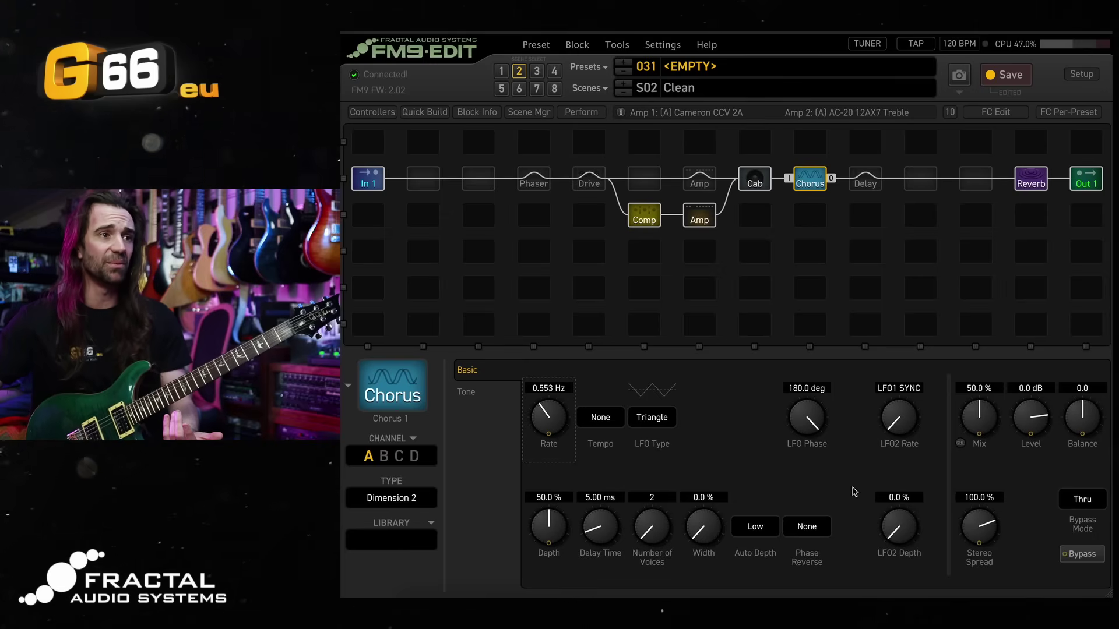
pyautogui.click(549, 525)
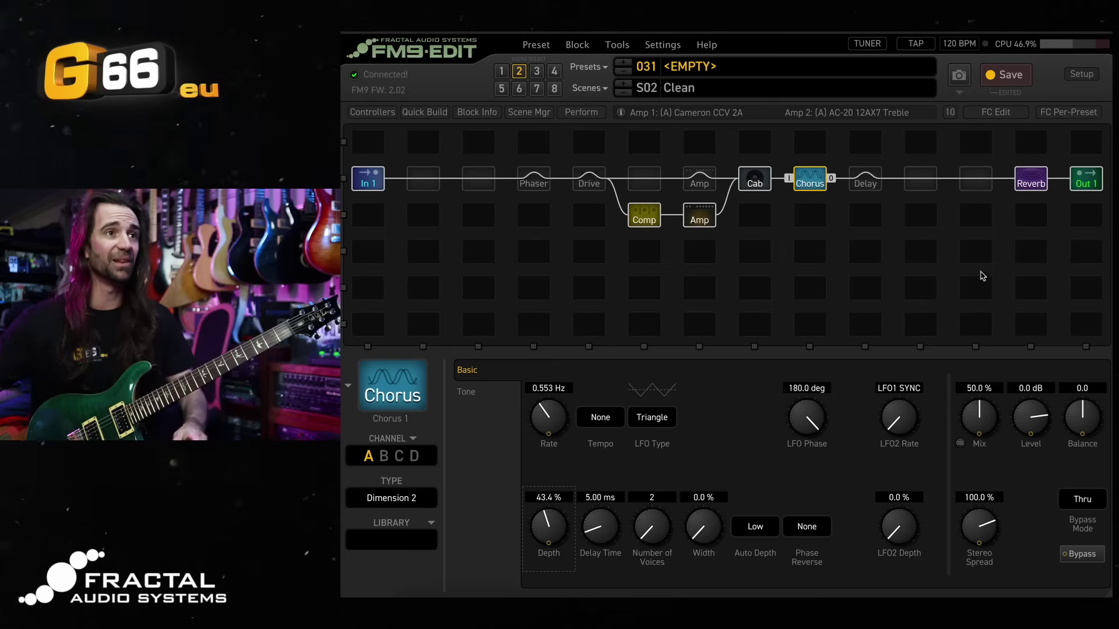
pyautogui.click(1018, 76)
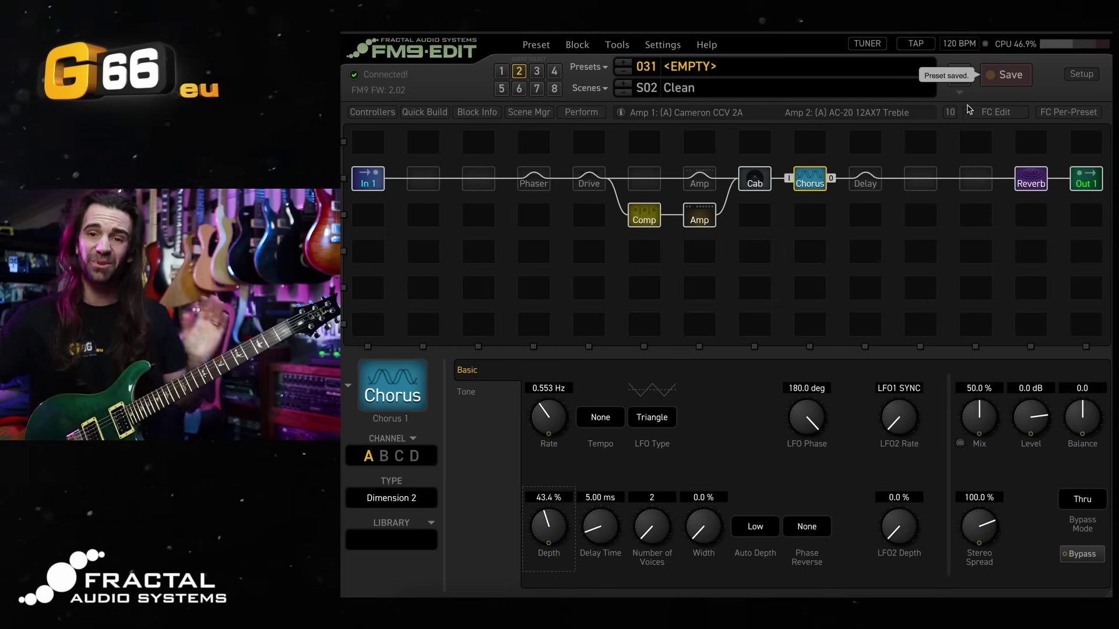
# Copy the Crunch scene into Scene 3.
pyautogui.click(500, 72)
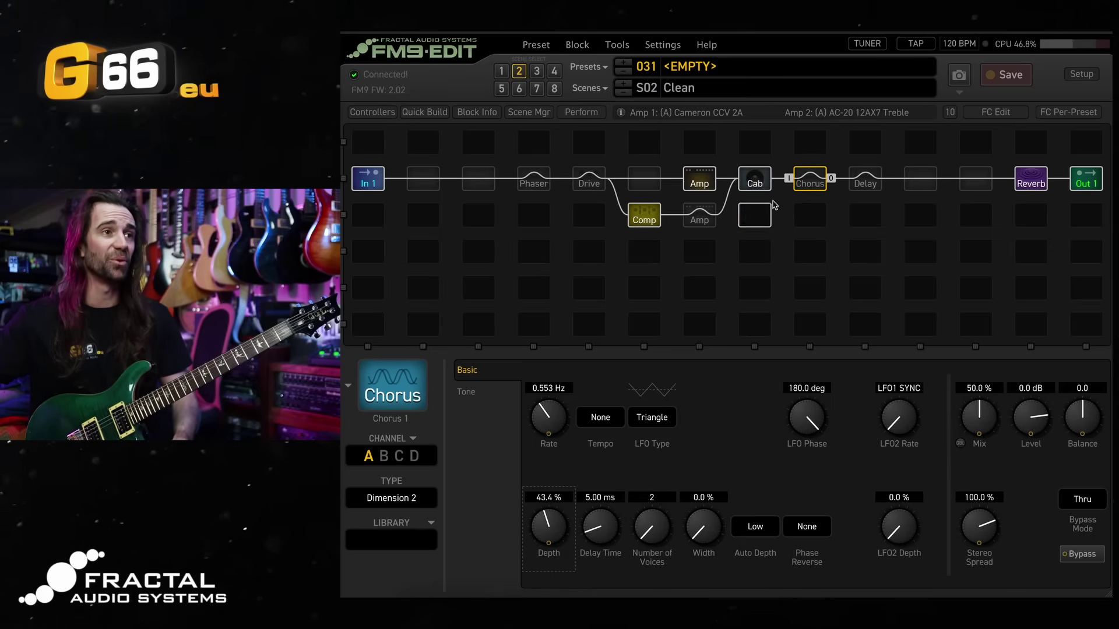
pyautogui.click(589, 88)
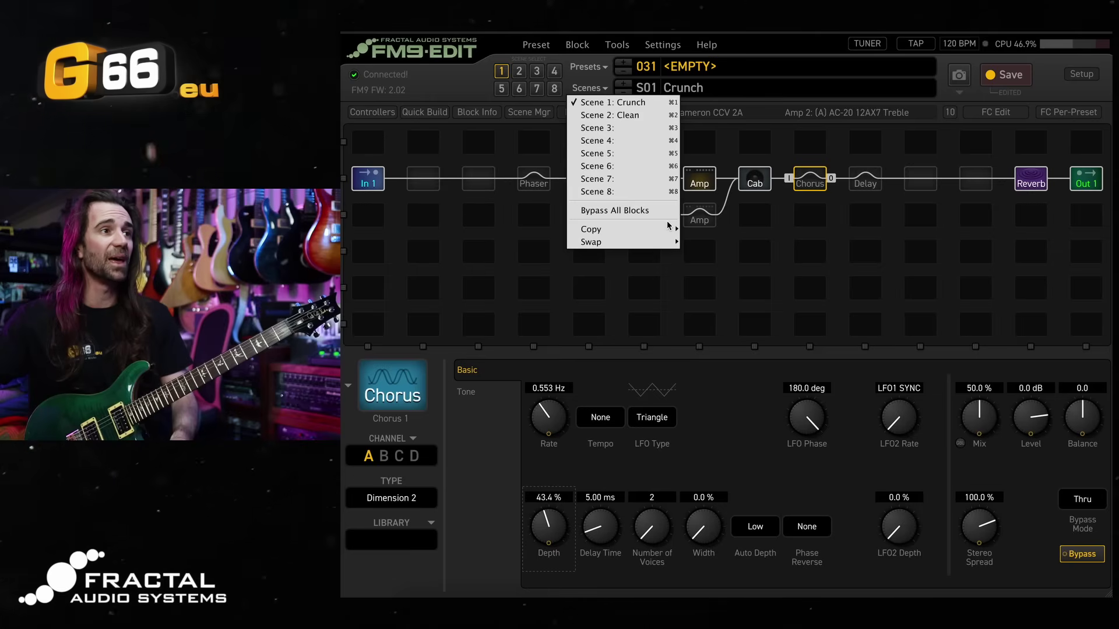
pyautogui.moveTo(661, 229)
pyautogui.click(728, 254)
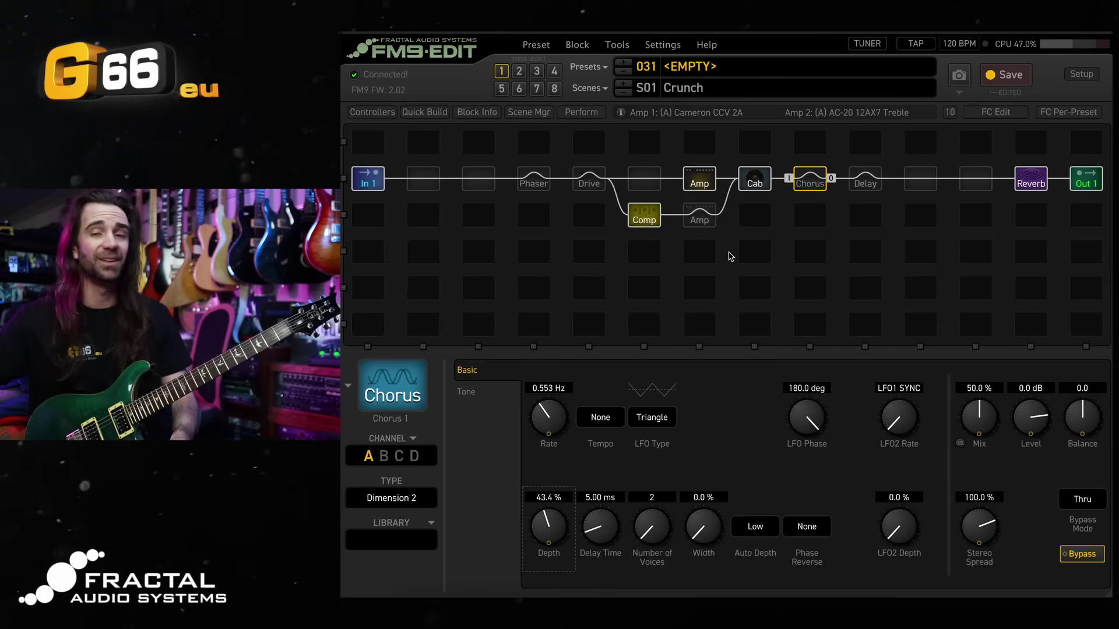
# In Scene 3, engage the Drive and Delay and name the scene 'Lead'.
pyautogui.click(536, 71)
pyautogui.click(588, 180)
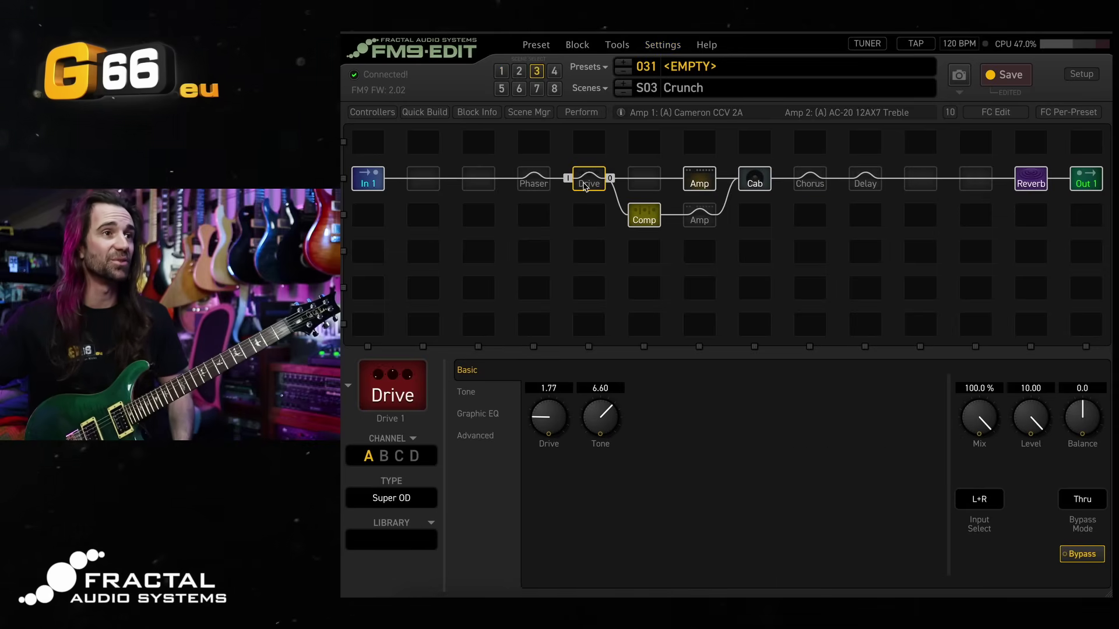
pyautogui.click(873, 187)
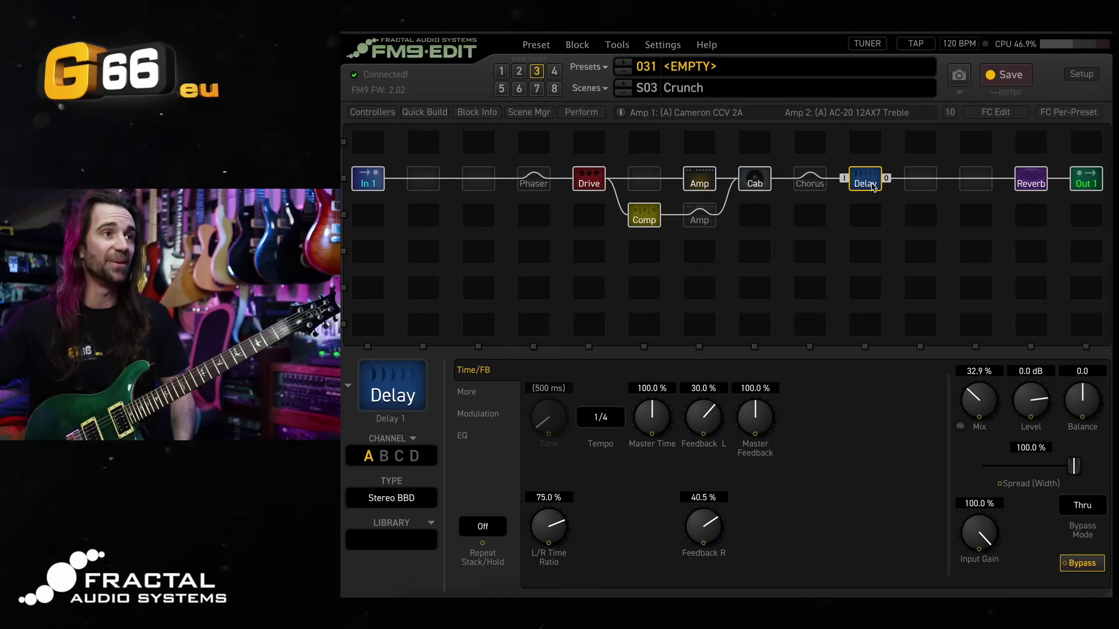
pyautogui.doubleClick(792, 89)
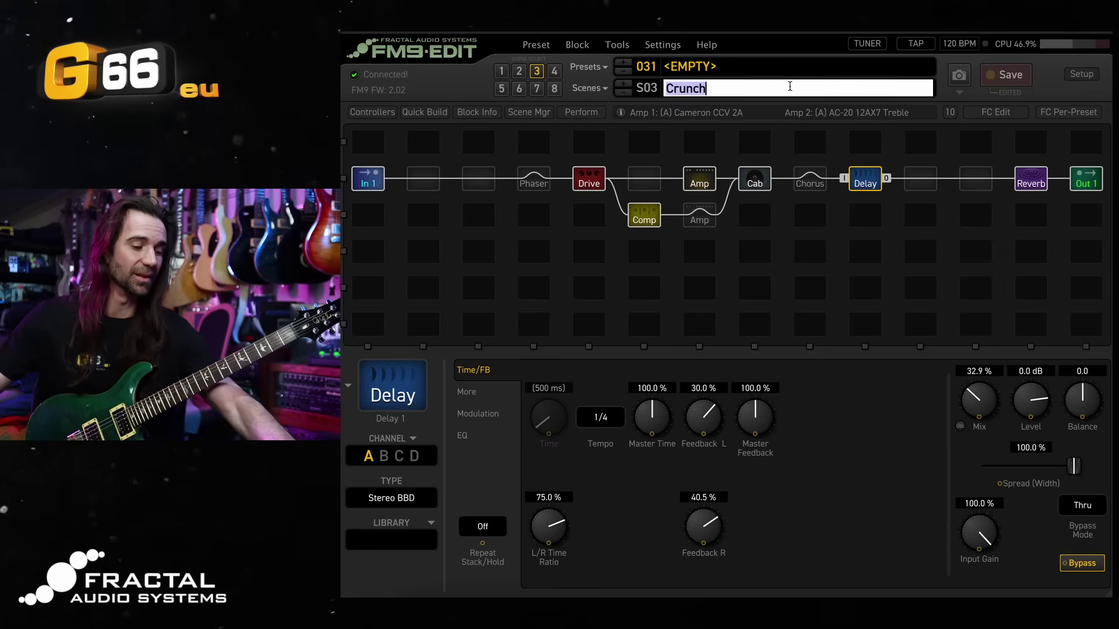
pyautogui.write('Lead')
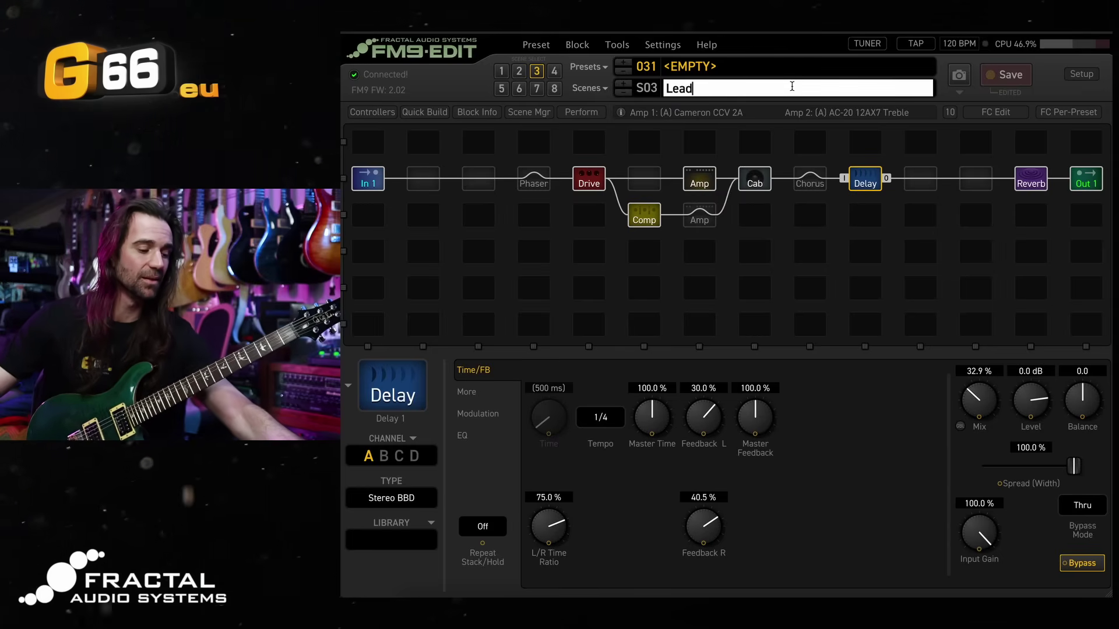
pyautogui.press('Escape')
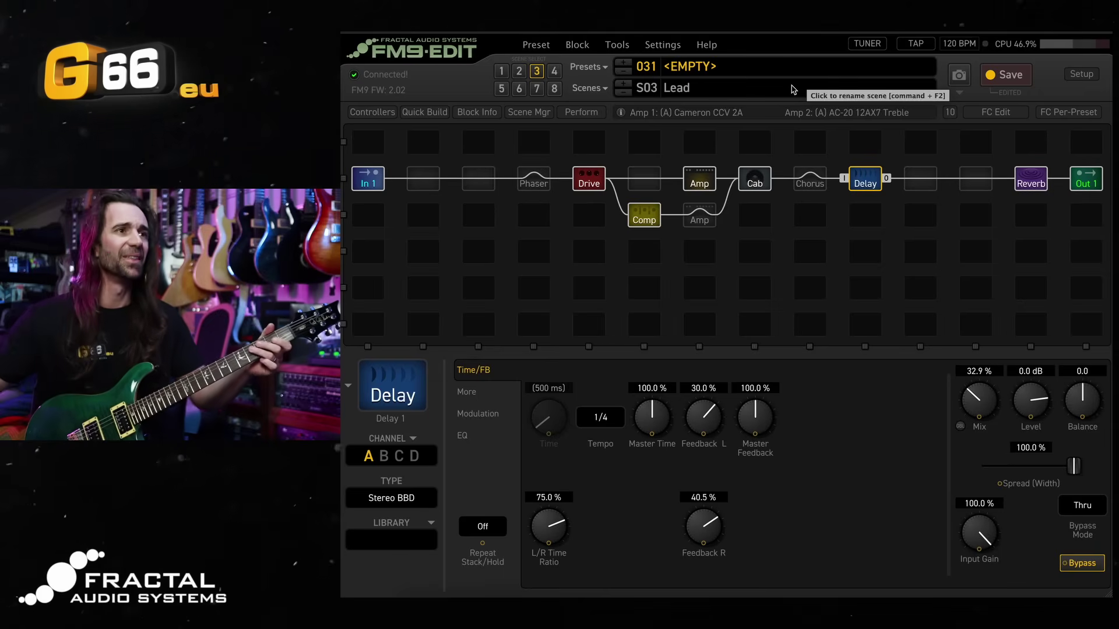
pyautogui.click(585, 88)
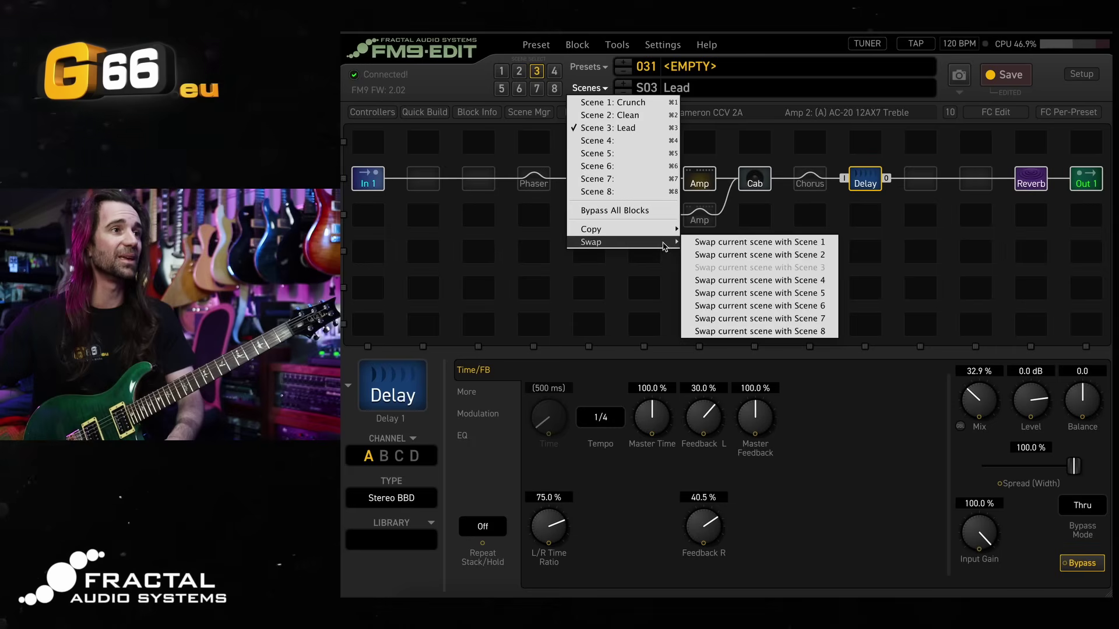
# Copy the Lead scene into Scene 4 and engage its Phaser and Chorus.
pyautogui.moveTo(618, 229)
pyautogui.click(778, 267)
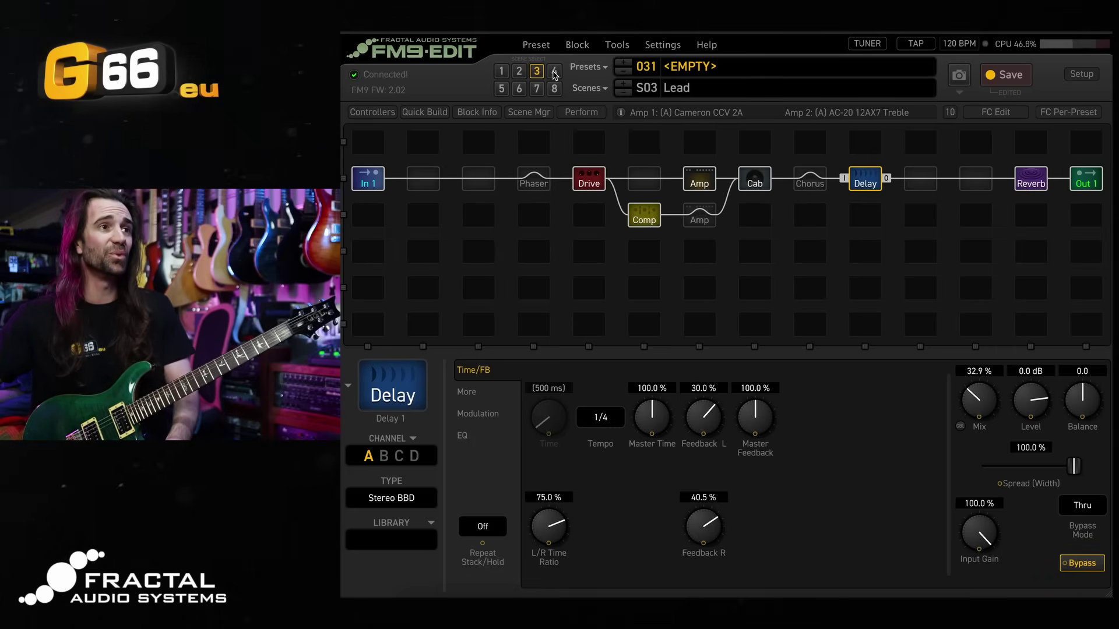
pyautogui.click(538, 185)
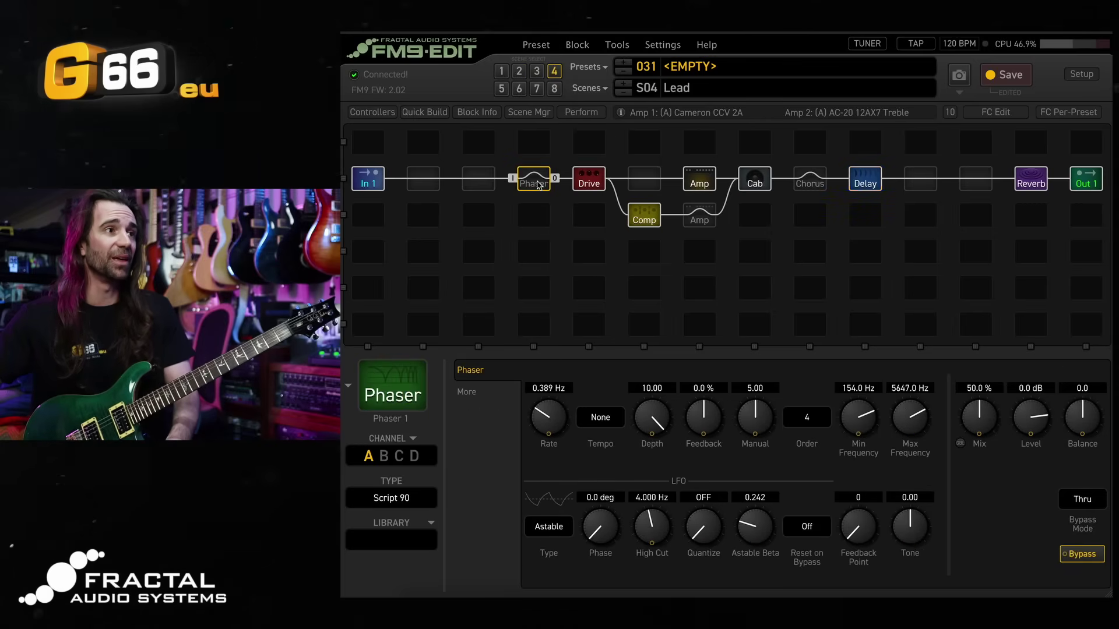
pyautogui.click(538, 186)
pyautogui.click(818, 184)
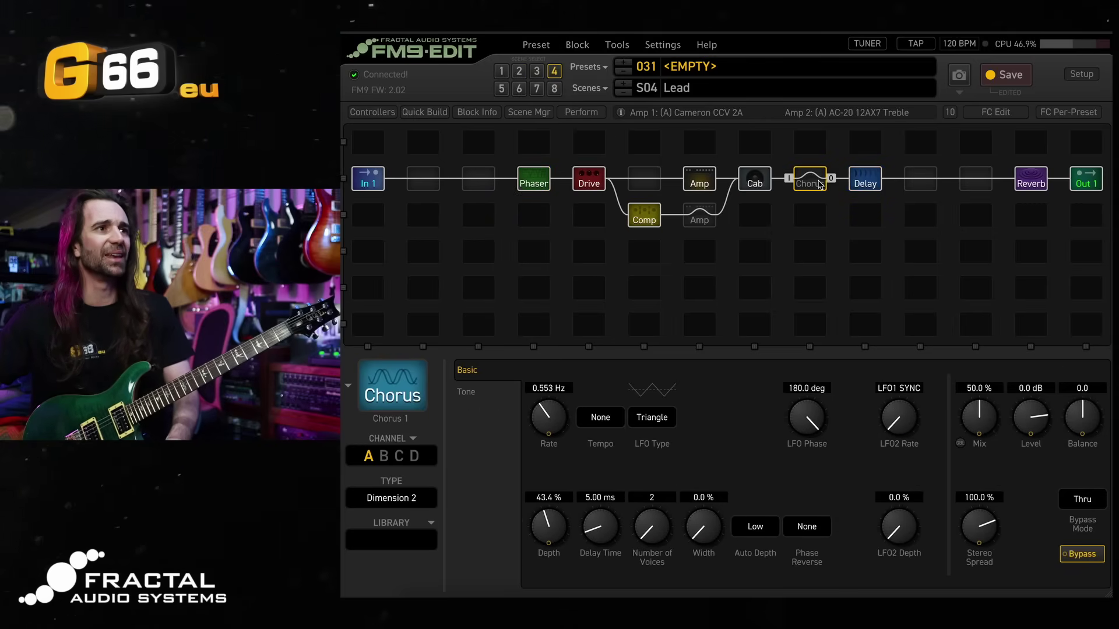
pyautogui.click(821, 186)
# Rename Scene 4 to 'Lead 2'.
pyautogui.doubleClick(729, 87)
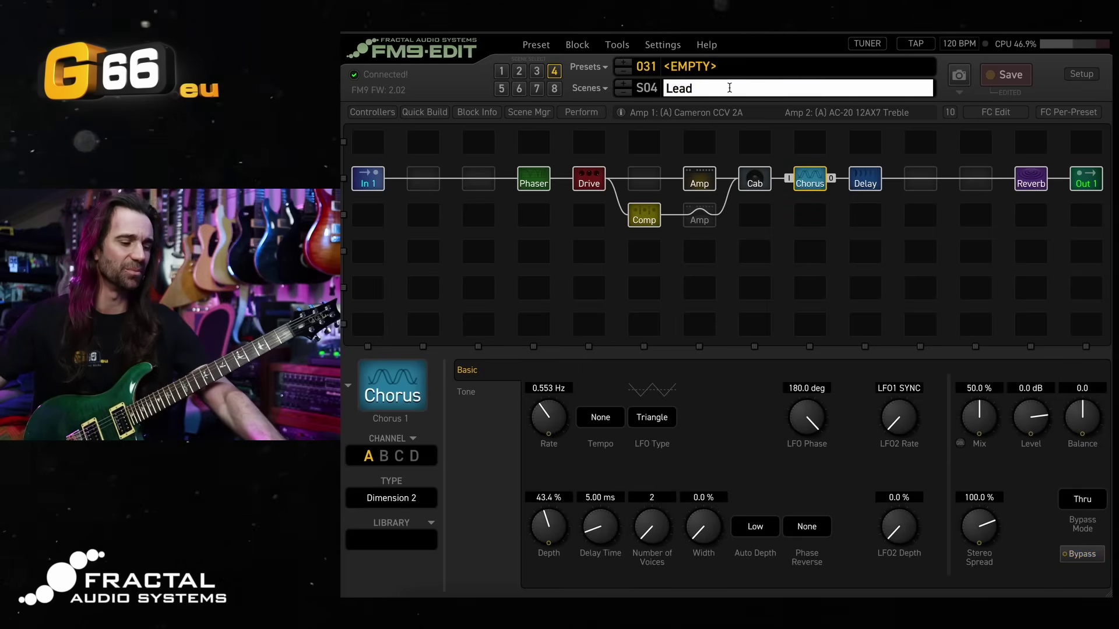
pyautogui.write('2')
pyautogui.press('Return')
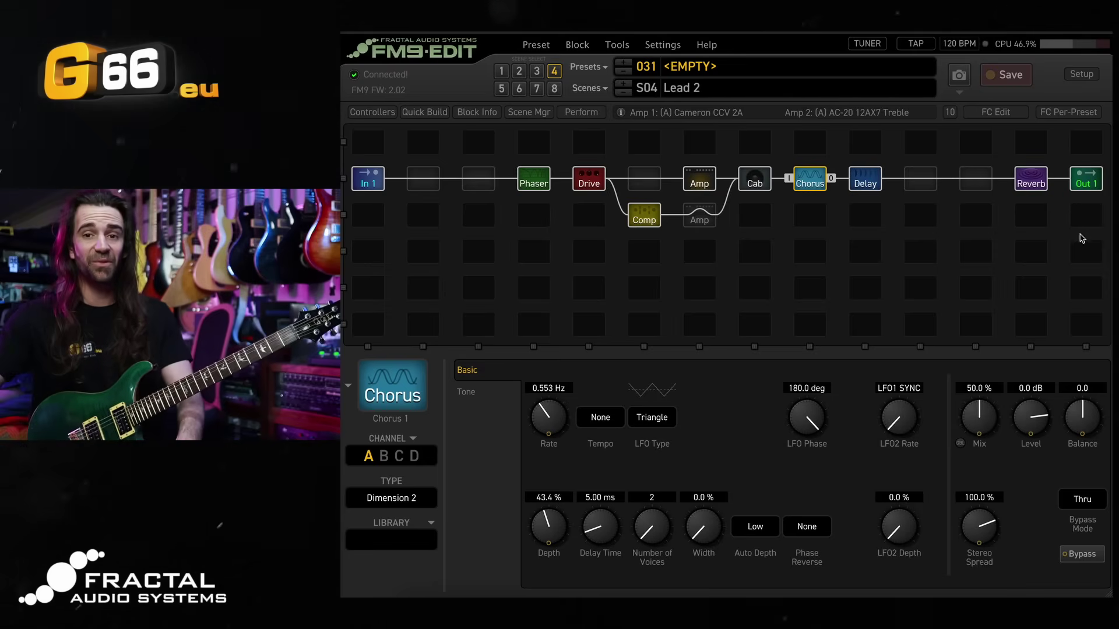
# In Scene 5, bypass the upper Amp and the Drive.
pyautogui.click(505, 93)
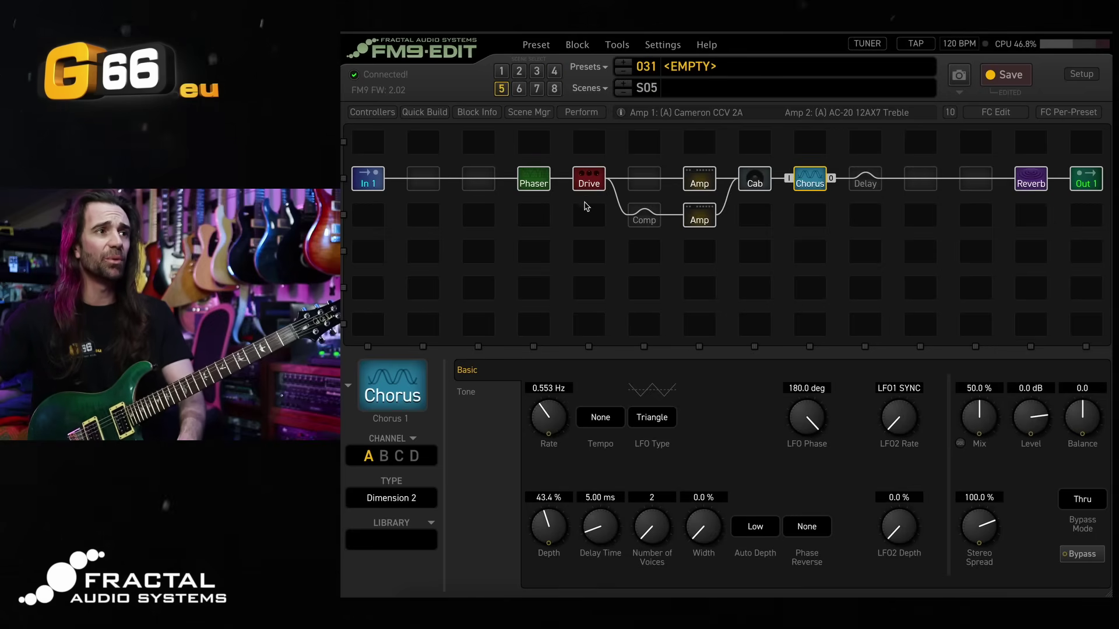
pyautogui.click(701, 185)
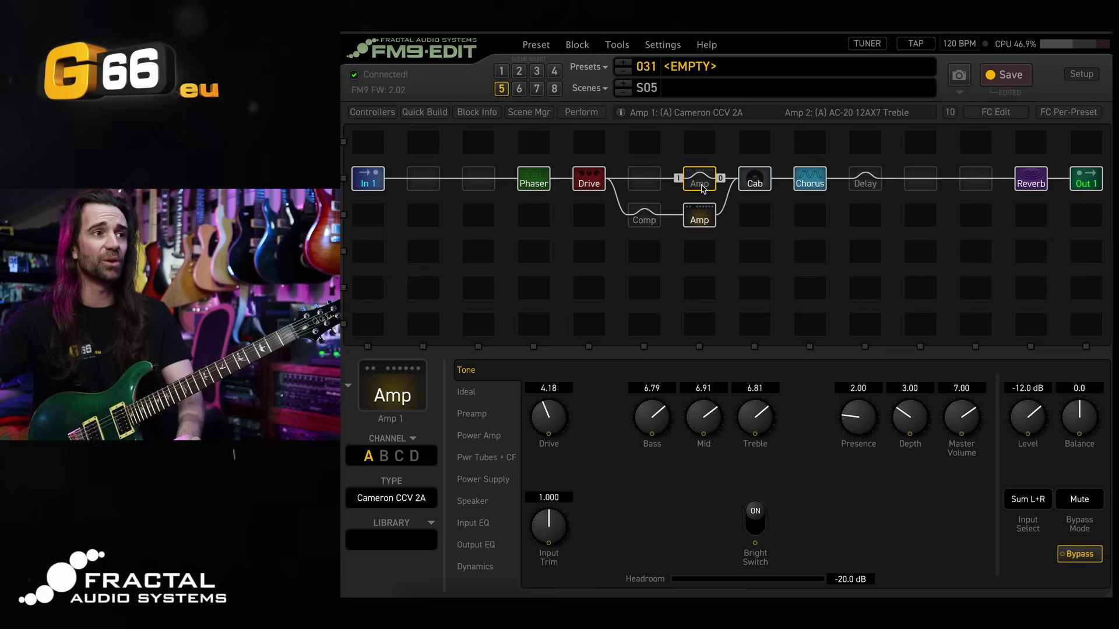
pyautogui.click(588, 180)
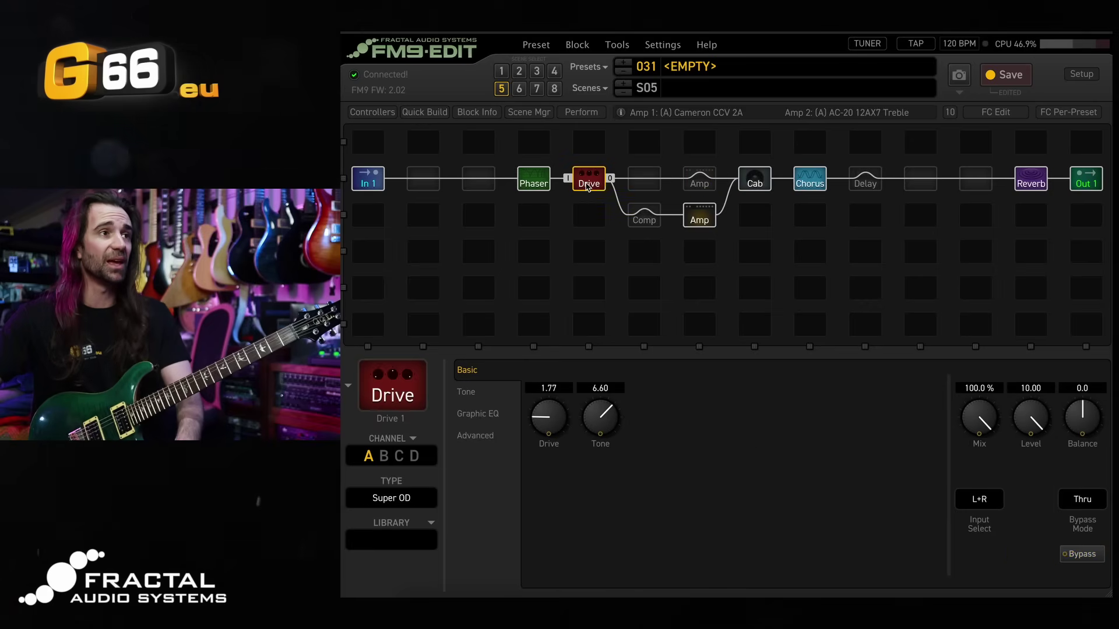
pyautogui.click(543, 187)
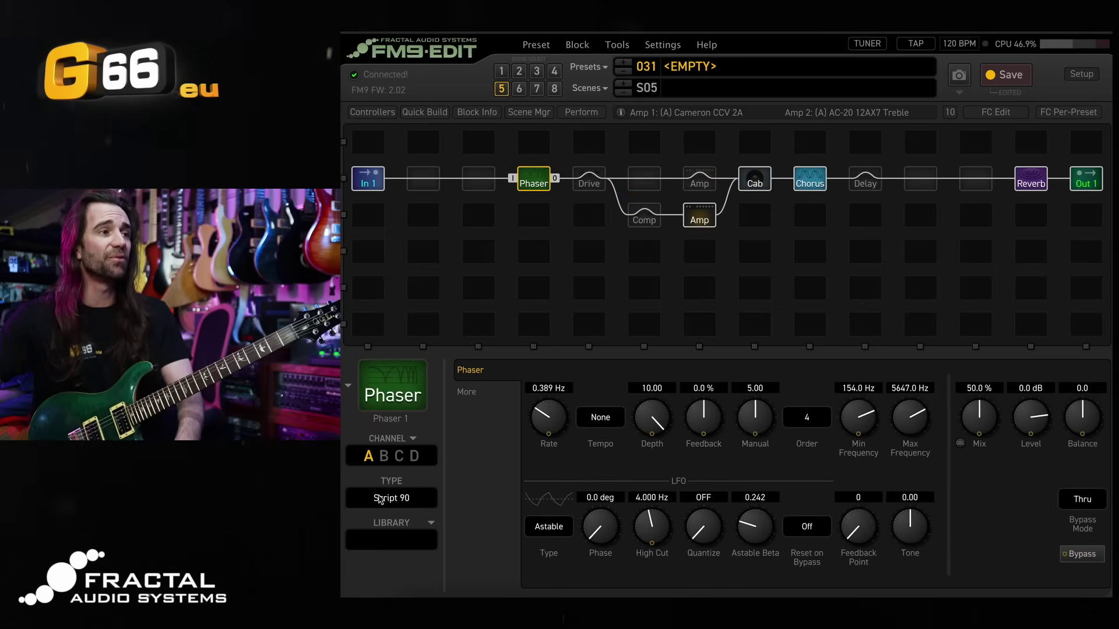
pyautogui.click(384, 457)
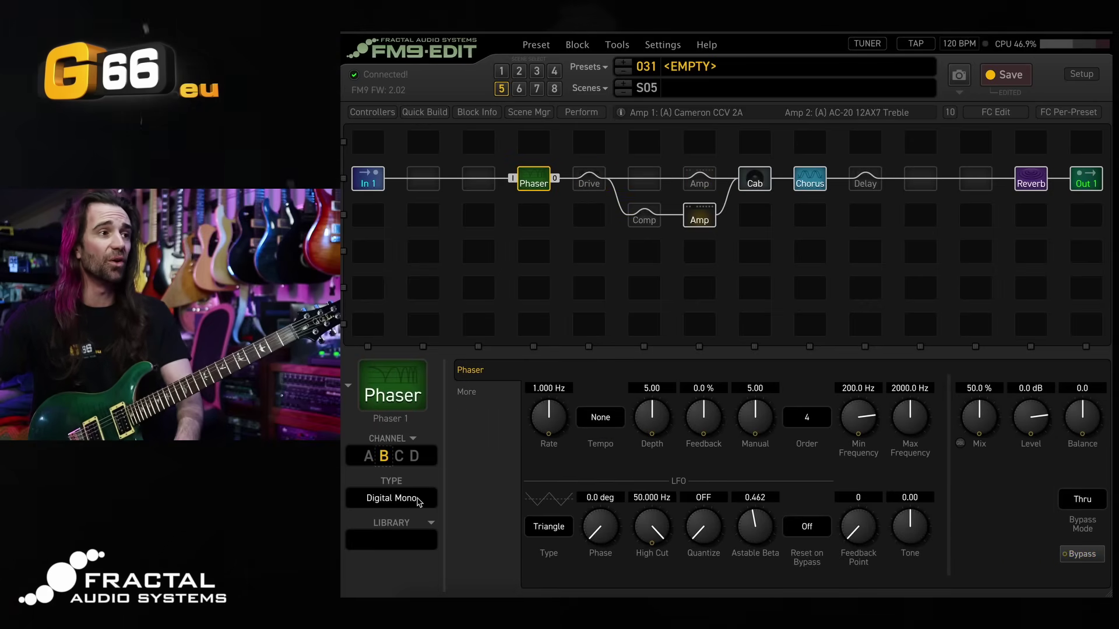
pyautogui.click(417, 500)
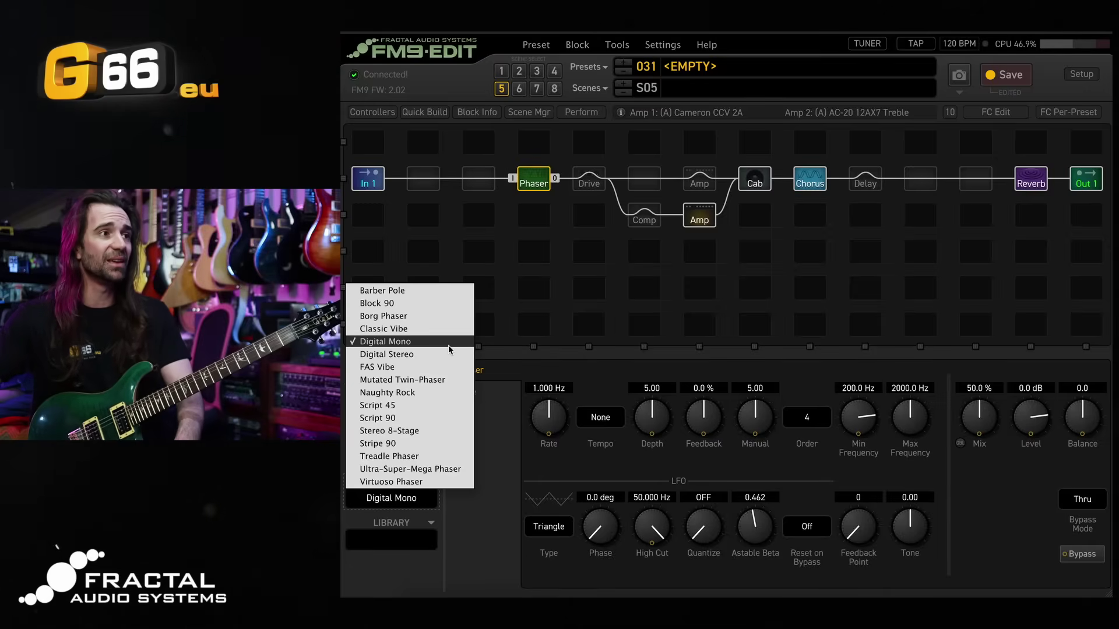
pyautogui.click(429, 291)
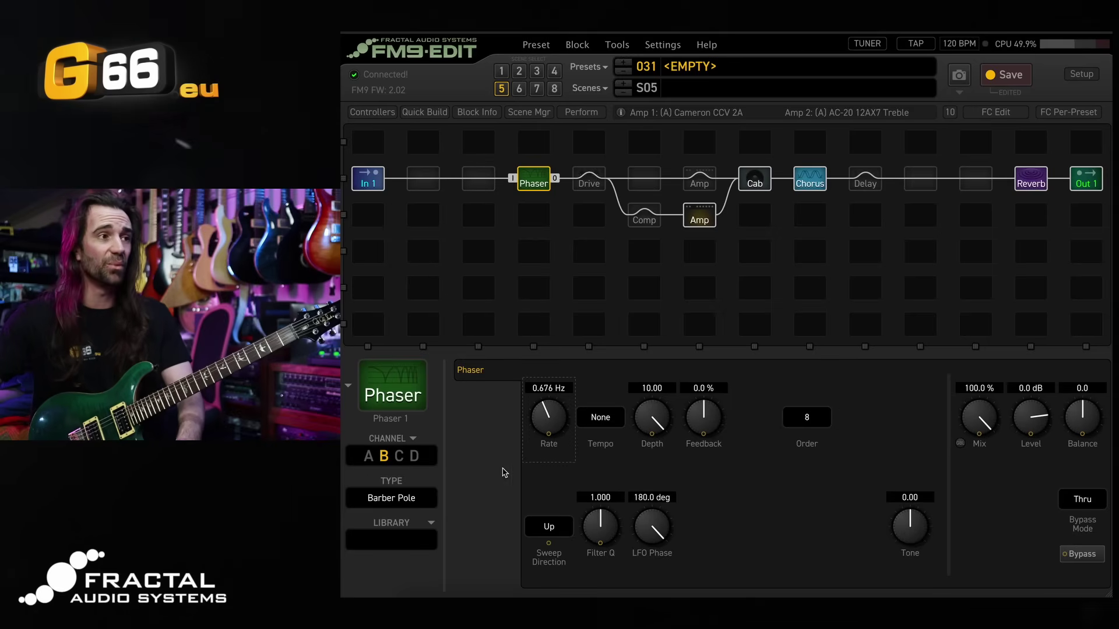
pyautogui.click(652, 222)
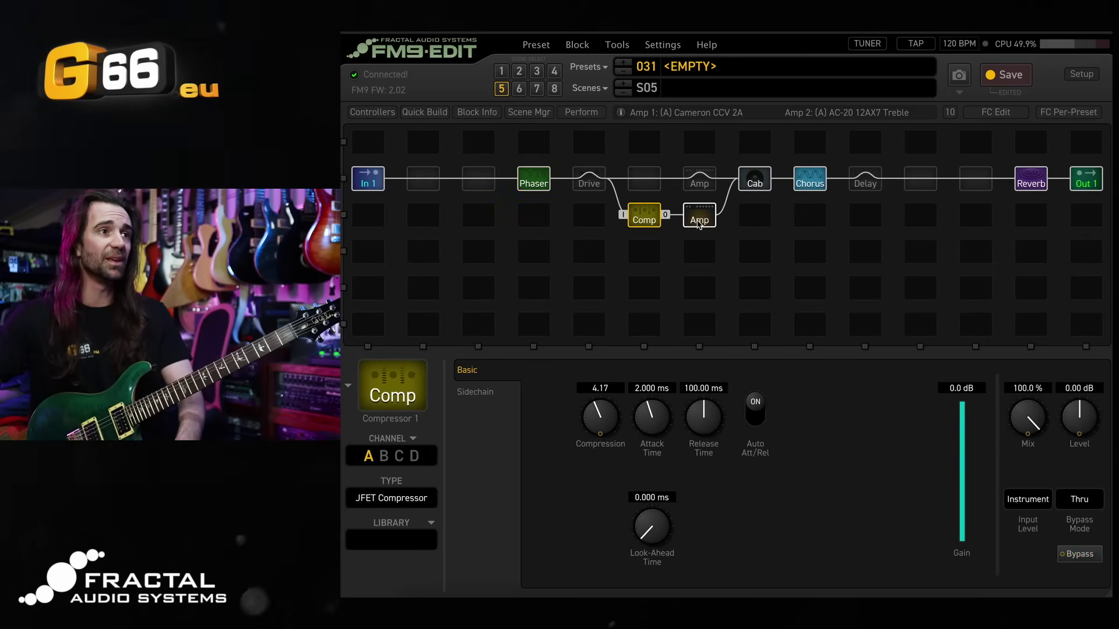
pyautogui.click(814, 180)
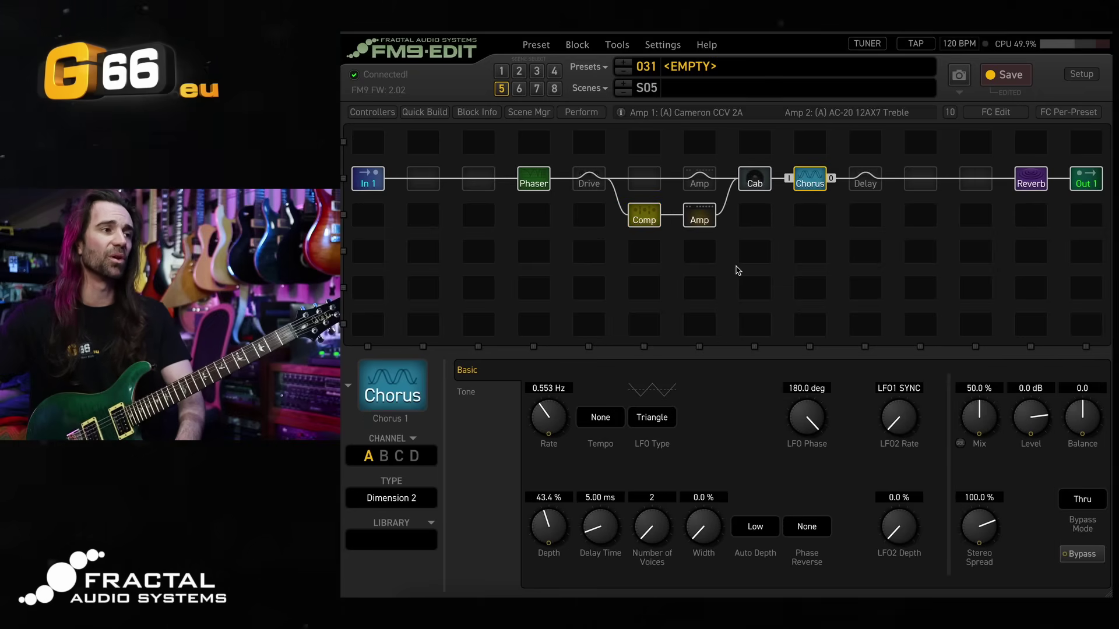
pyautogui.click(864, 185)
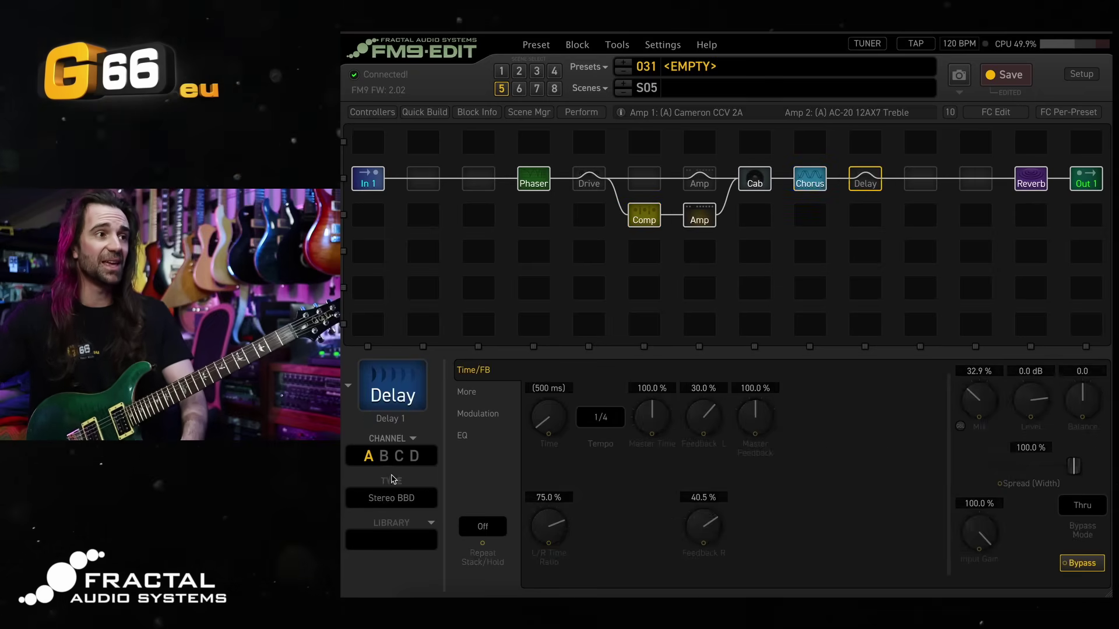
pyautogui.click(382, 459)
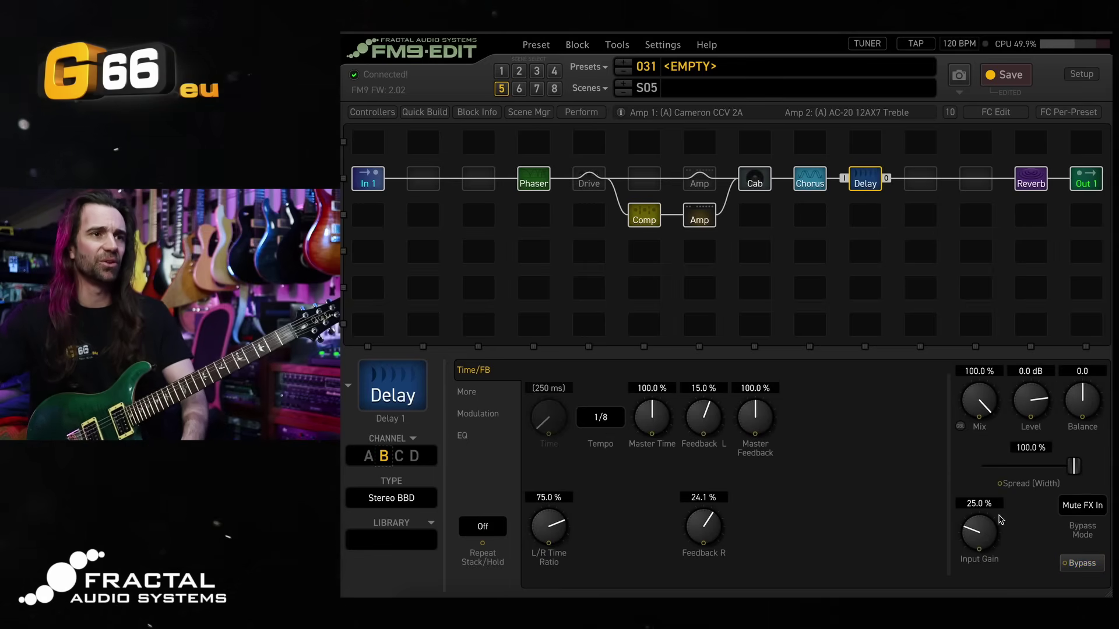
pyautogui.rightClick(810, 184)
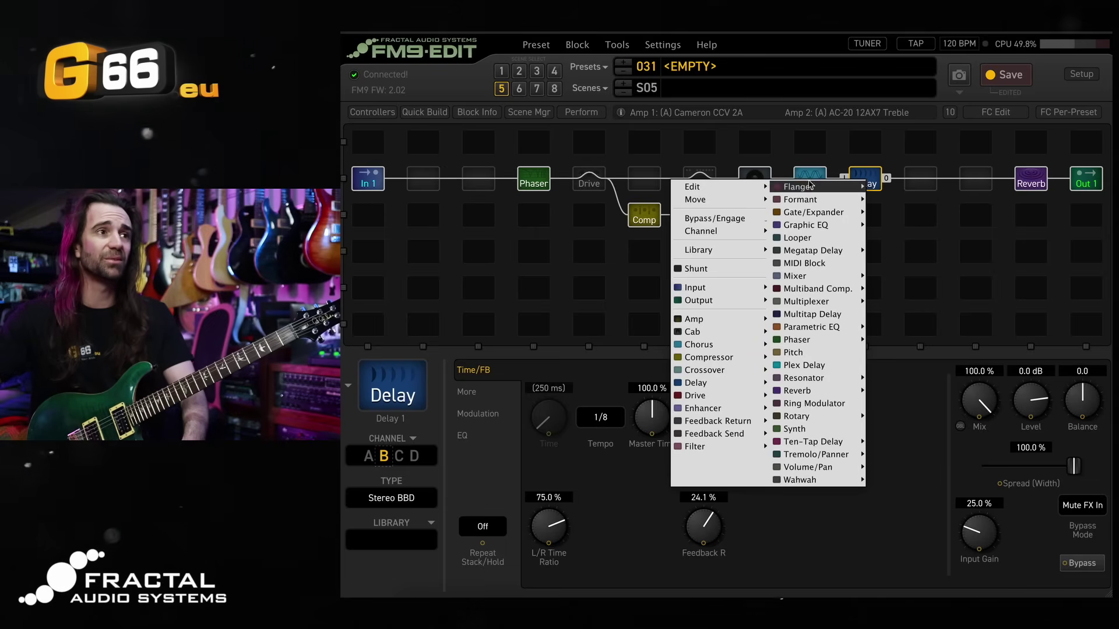
pyautogui.moveTo(752, 186)
pyautogui.click(862, 245)
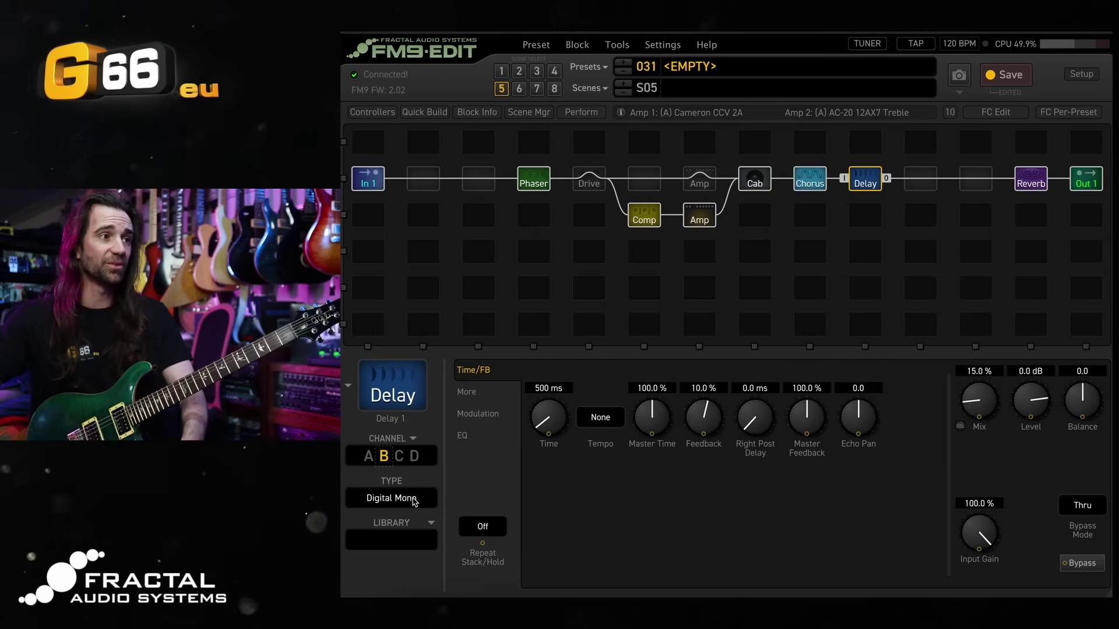
pyautogui.click(414, 502)
pyautogui.press('Escape')
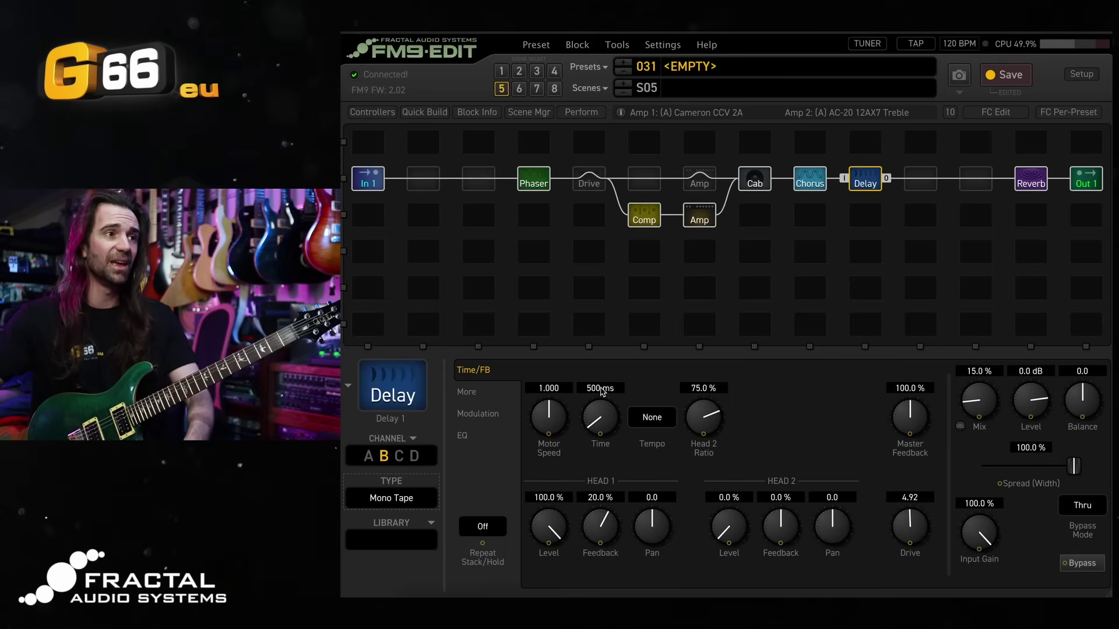
pyautogui.doubleClick(602, 389)
pyautogui.write('60')
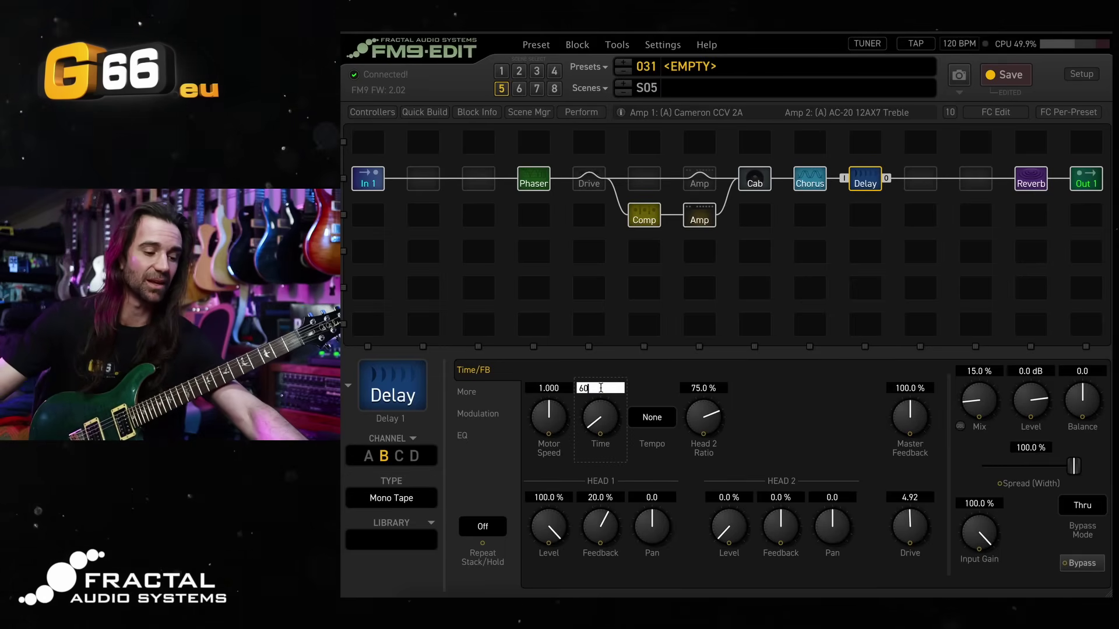
pyautogui.write('0')
pyautogui.press('Return')
# Raise mix to ~46%, Head 1 feedback 42.6%, Head 2 level 100%, pan heads apart, lower high cut to 2830 Hz.
pyautogui.moveTo(979, 401); pyautogui.dragTo(1021, 335)
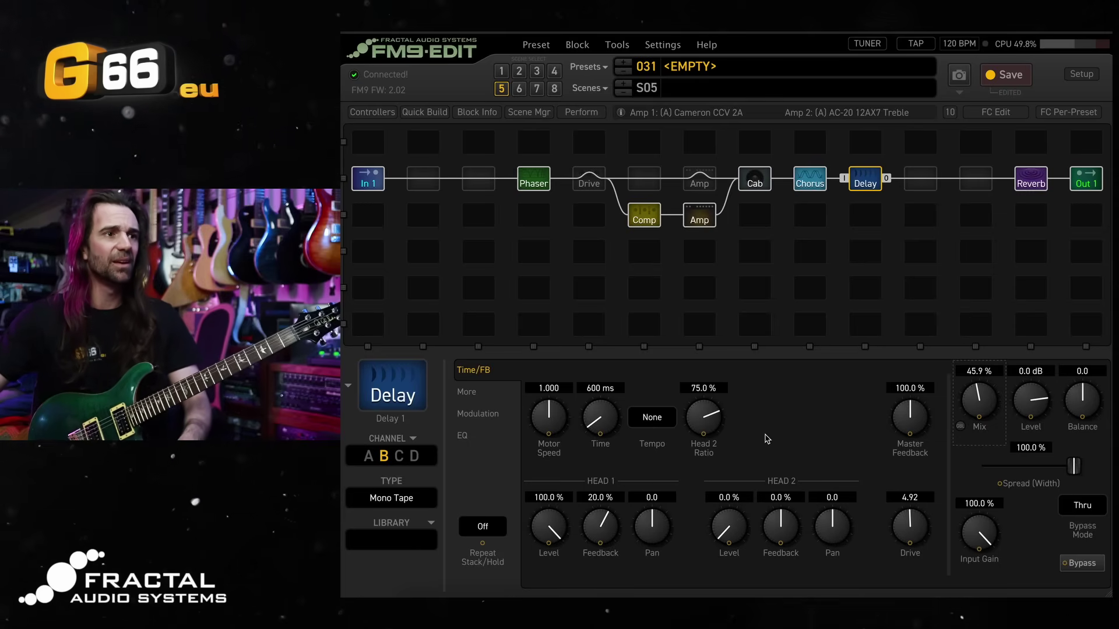
pyautogui.moveTo(602, 530); pyautogui.dragTo(613, 502)
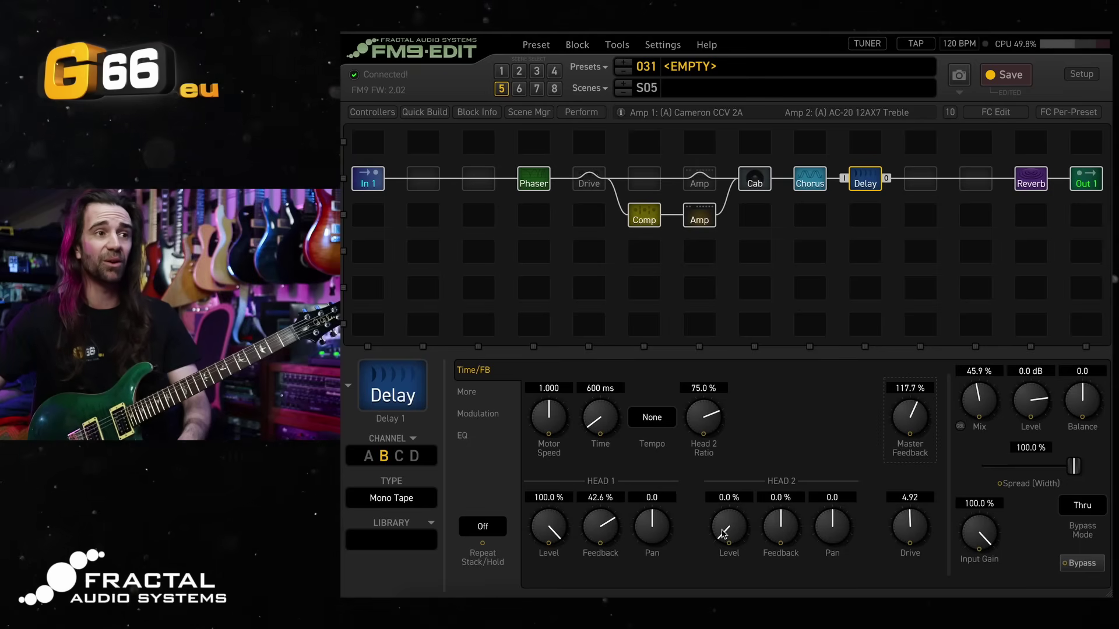
pyautogui.moveTo(723, 533); pyautogui.dragTo(802, 407)
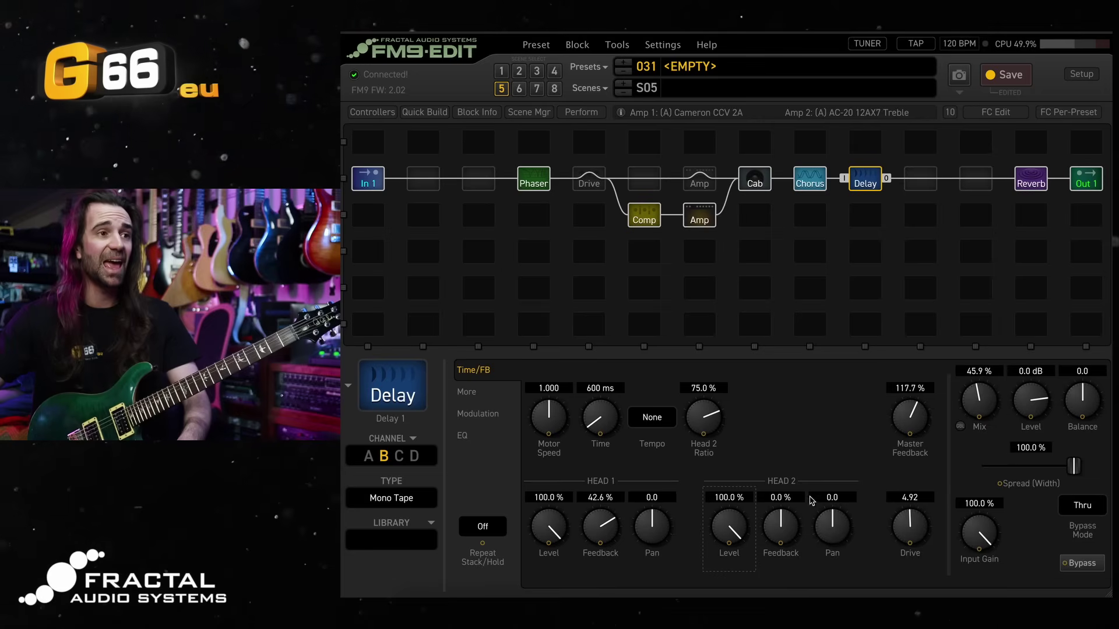
pyautogui.moveTo(811, 501); pyautogui.dragTo(814, 533)
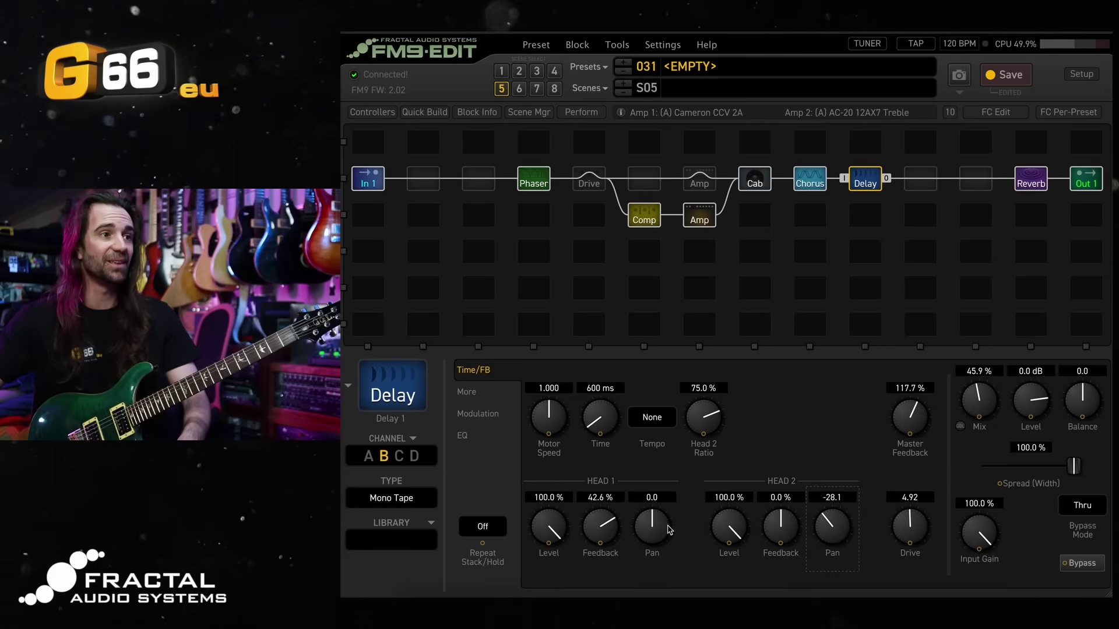
pyautogui.moveTo(669, 529); pyautogui.dragTo(670, 497)
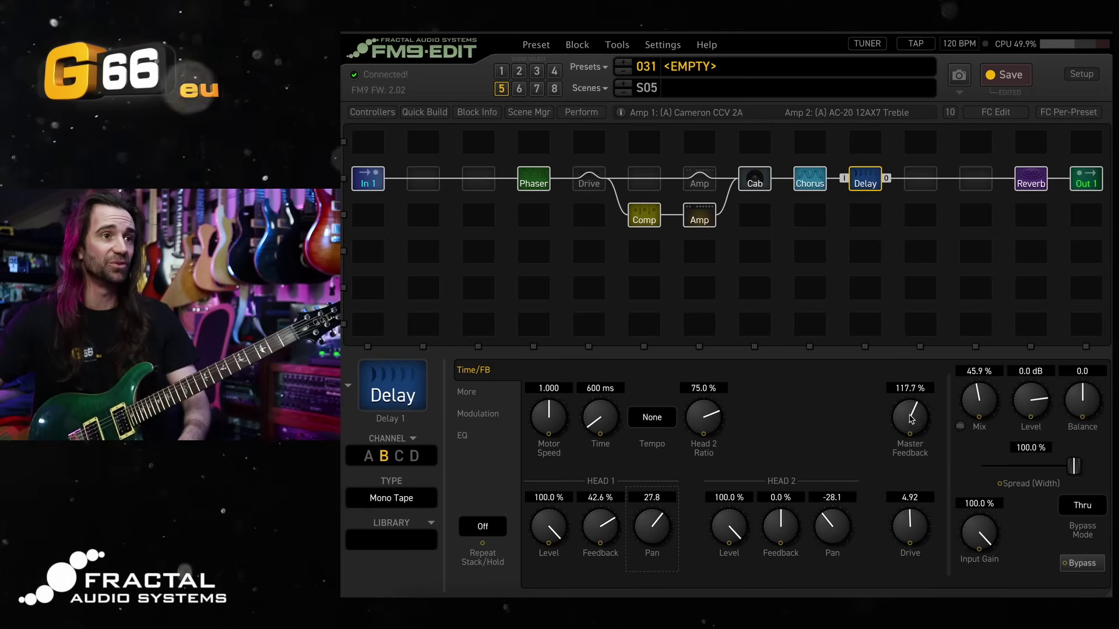
pyautogui.click(486, 438)
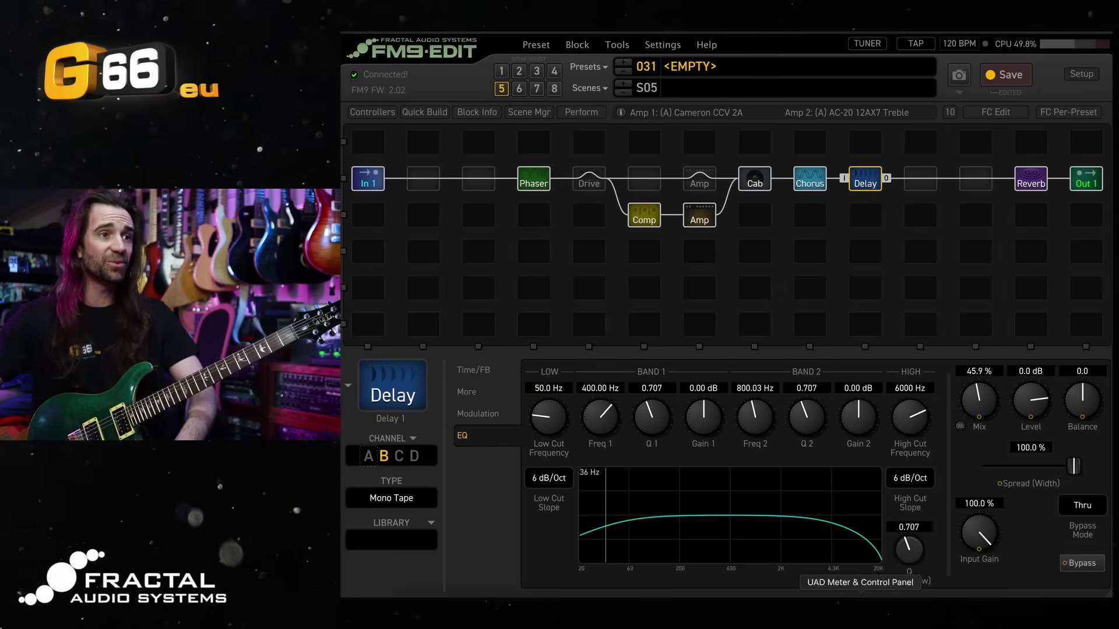
pyautogui.moveTo(908, 418); pyautogui.dragTo(895, 468)
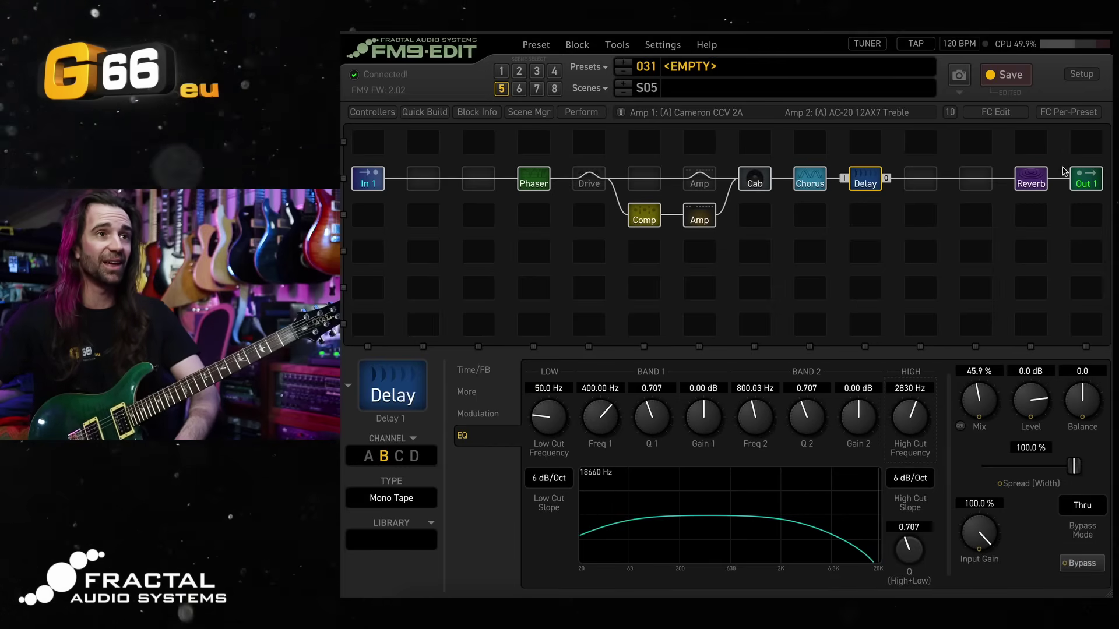
pyautogui.click(1031, 178)
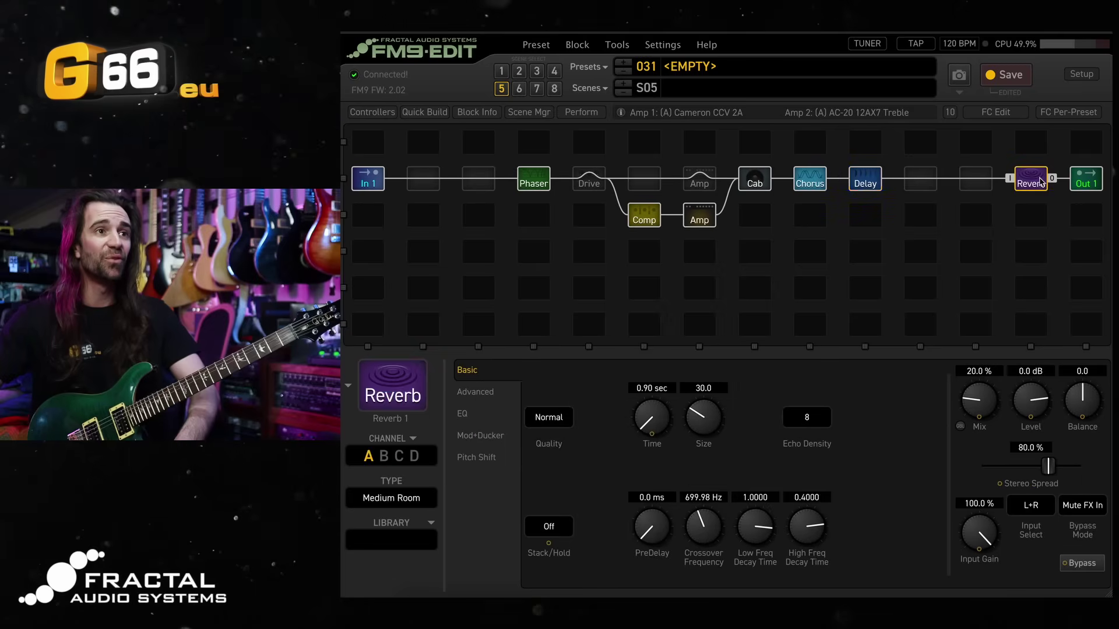
pyautogui.click(384, 457)
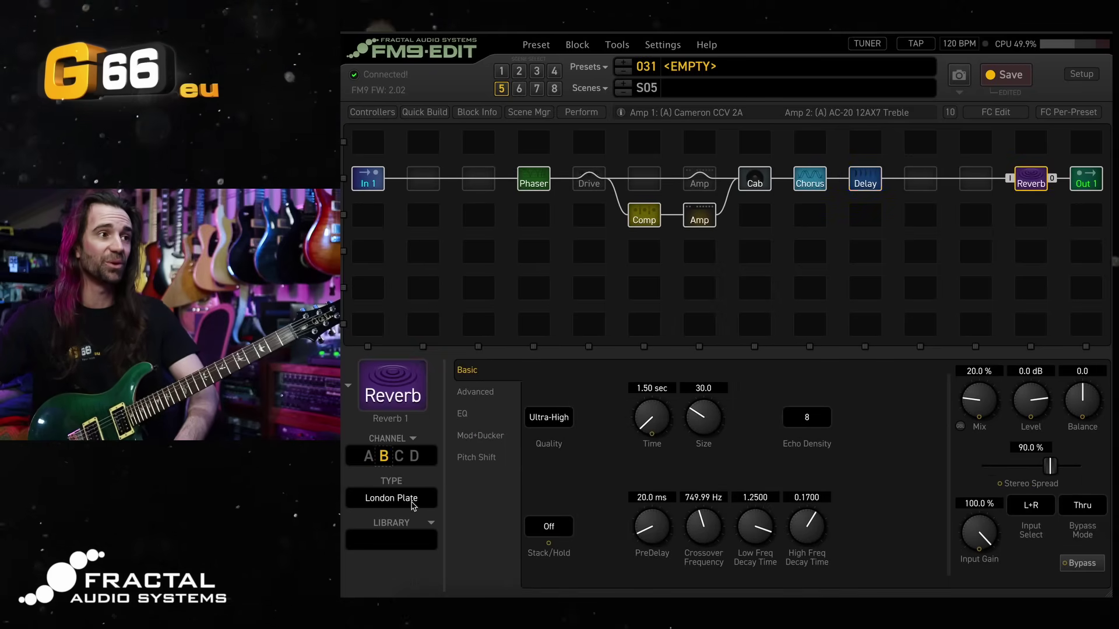
pyautogui.click(412, 505)
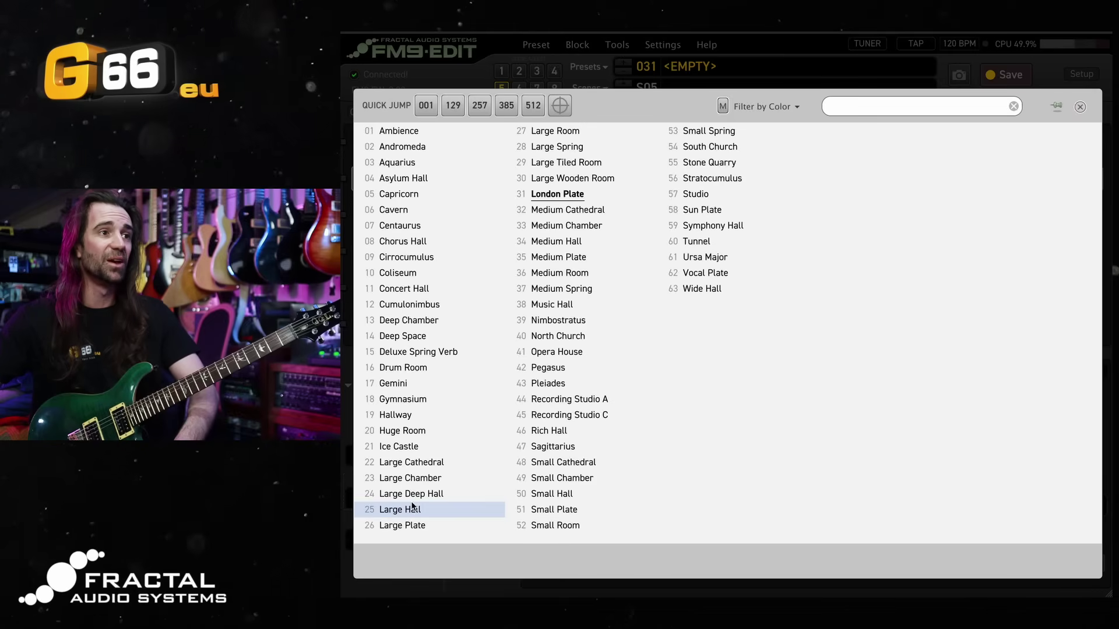
pyautogui.click(717, 266)
pyautogui.moveTo(998, 384); pyautogui.dragTo(995, 357)
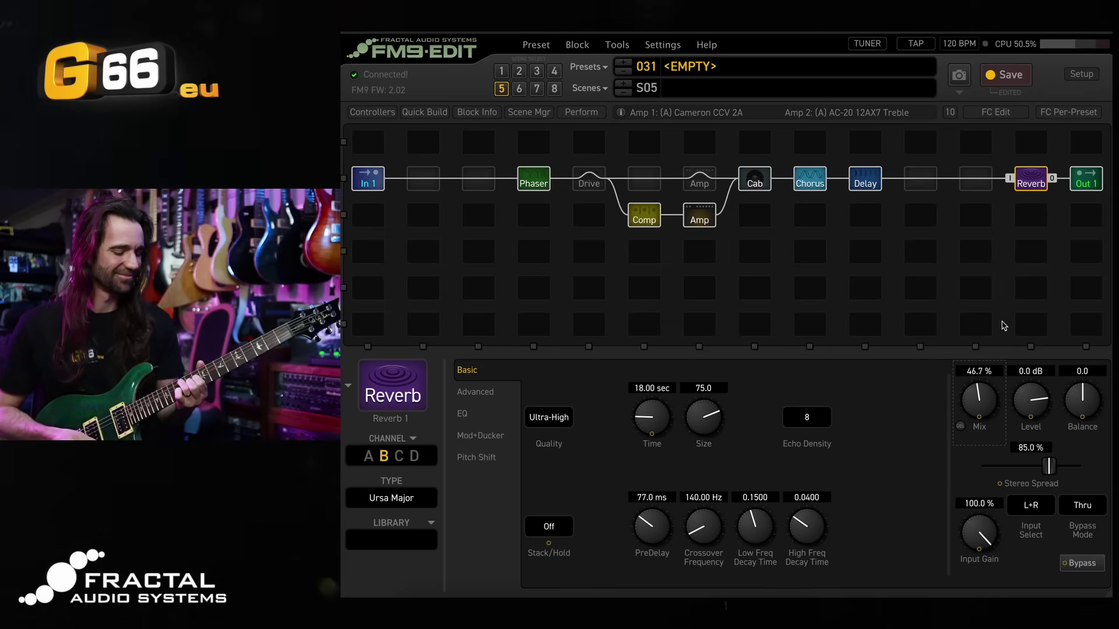
# Copy the Ambient scene into Scene 6 and switch to it.
pyautogui.click(588, 88)
pyautogui.moveTo(653, 229)
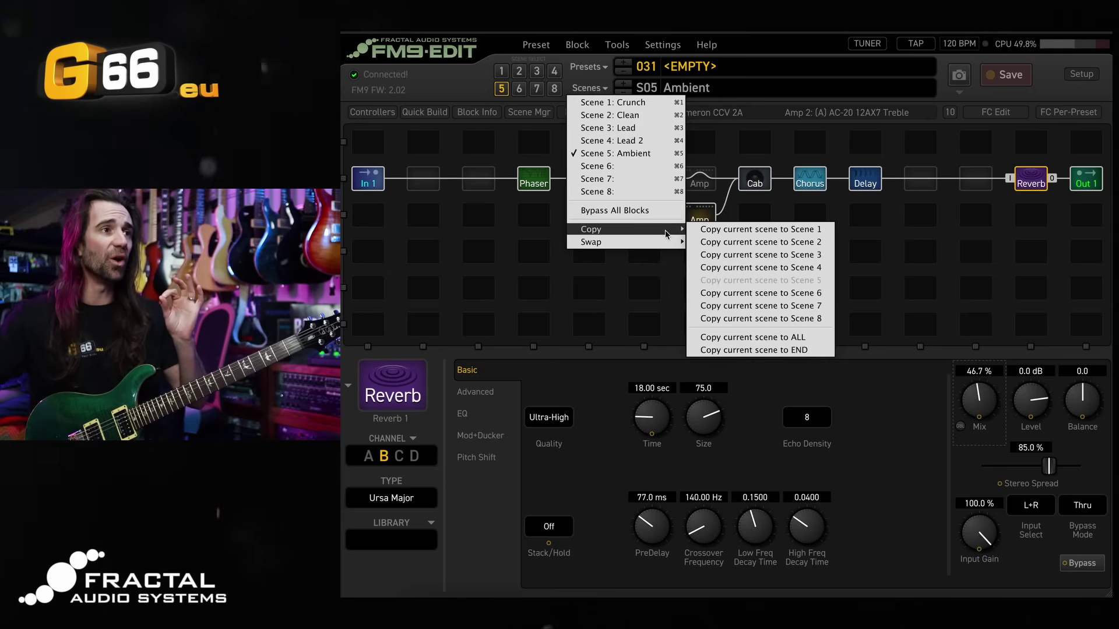
pyautogui.click(802, 293)
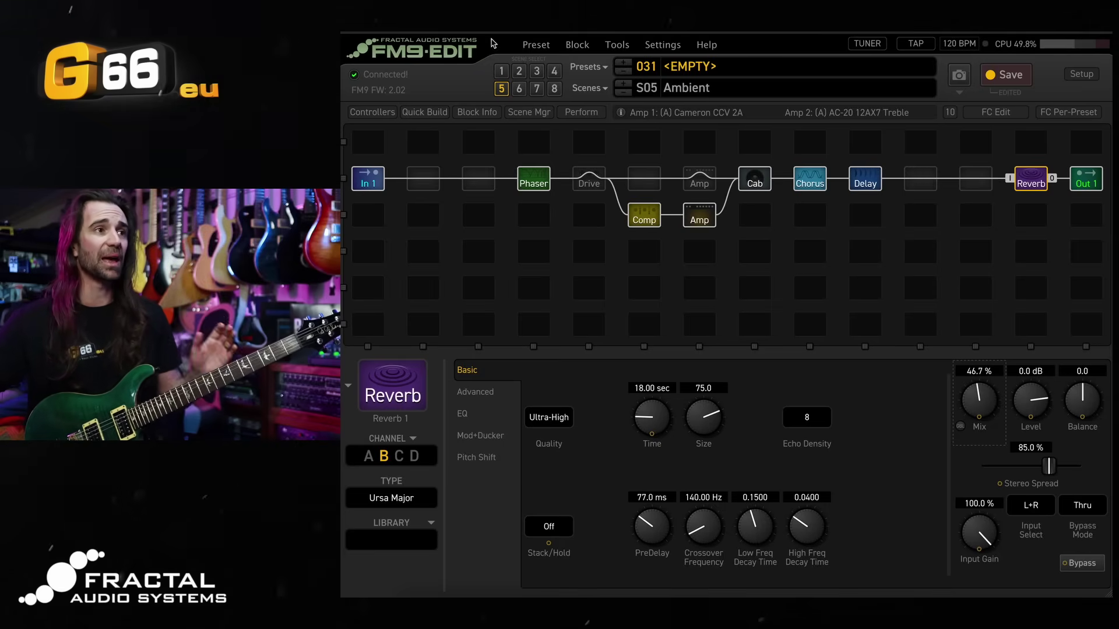
pyautogui.click(518, 89)
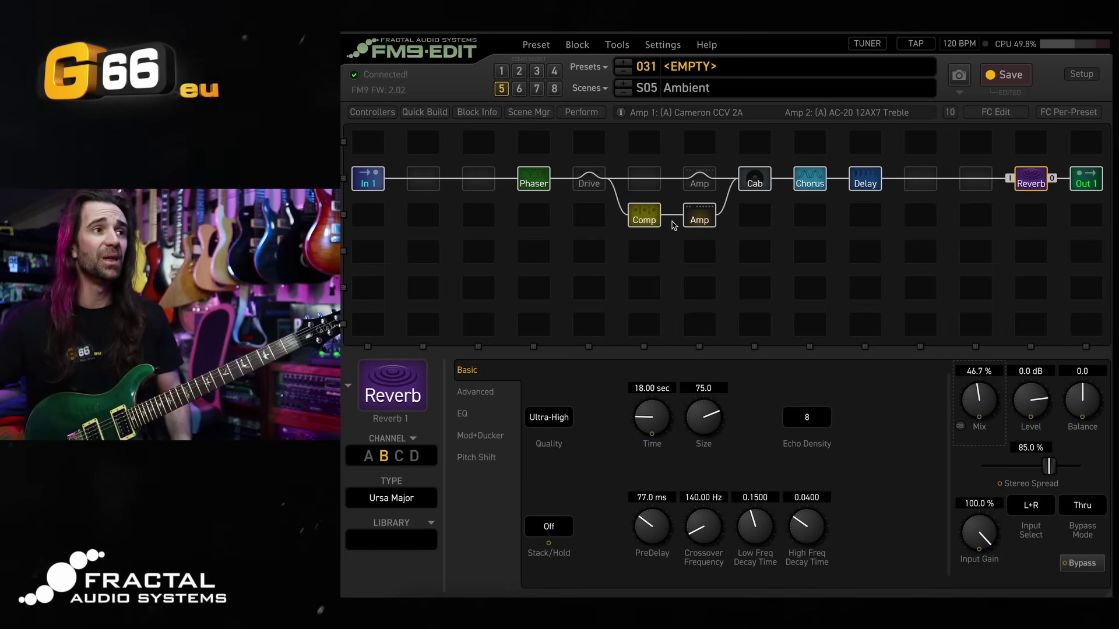
pyautogui.click(641, 217)
pyautogui.click(588, 181)
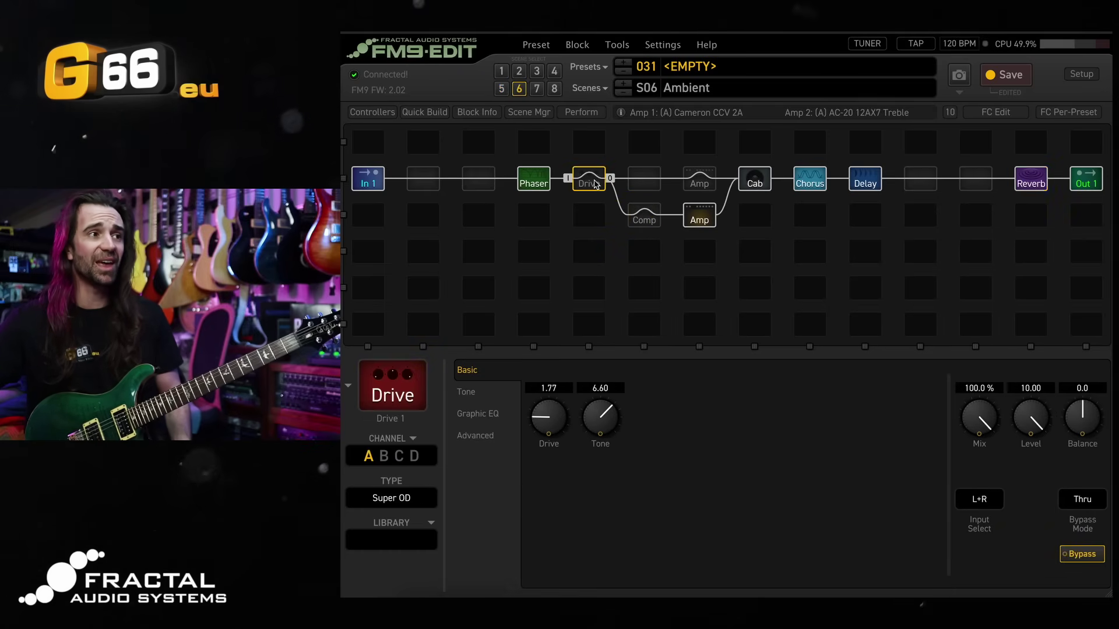
pyautogui.click(383, 456)
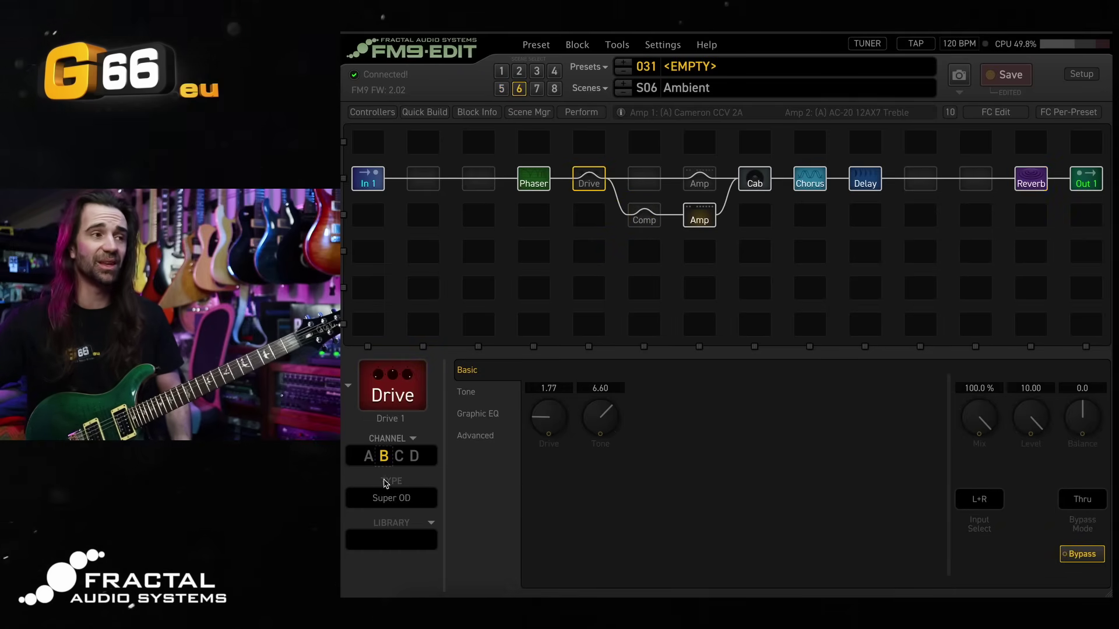
pyautogui.click(399, 498)
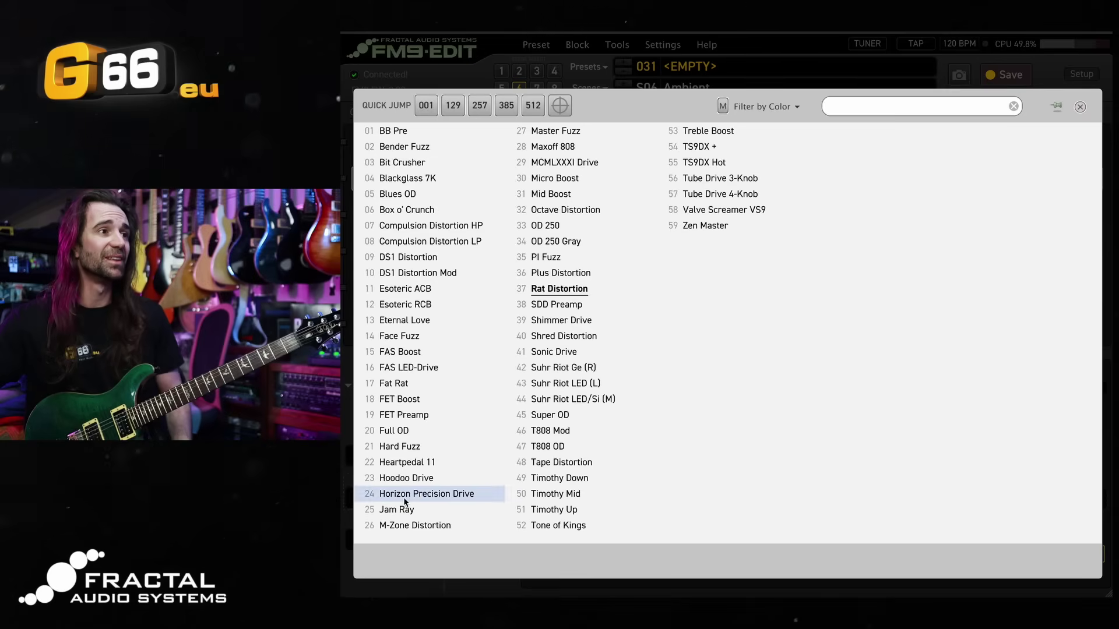
pyautogui.click(455, 340)
pyautogui.moveTo(545, 411); pyautogui.dragTo(545, 379)
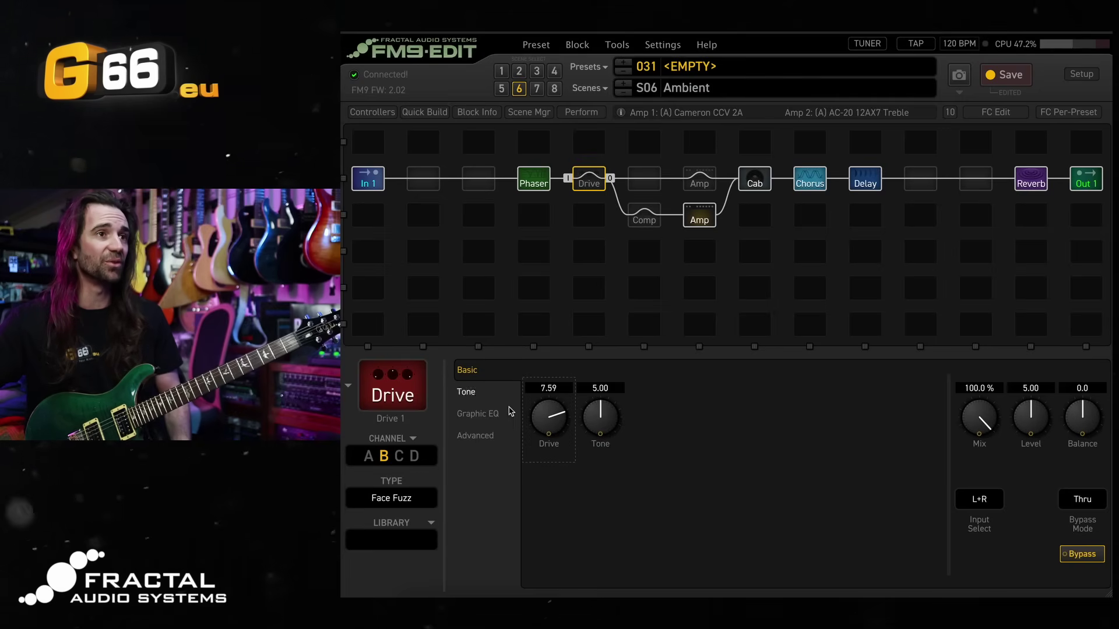
# Name Scene 6 'Ambient Fuzz' and engage its Drive block.
pyautogui.doubleClick(730, 86)
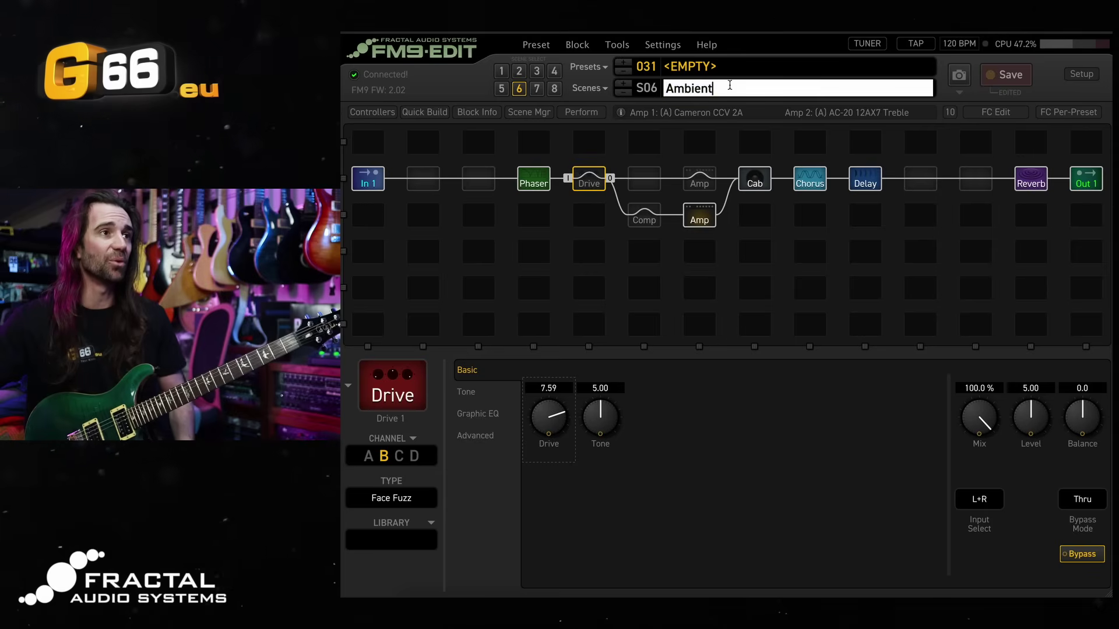
pyautogui.write('Fuzz')
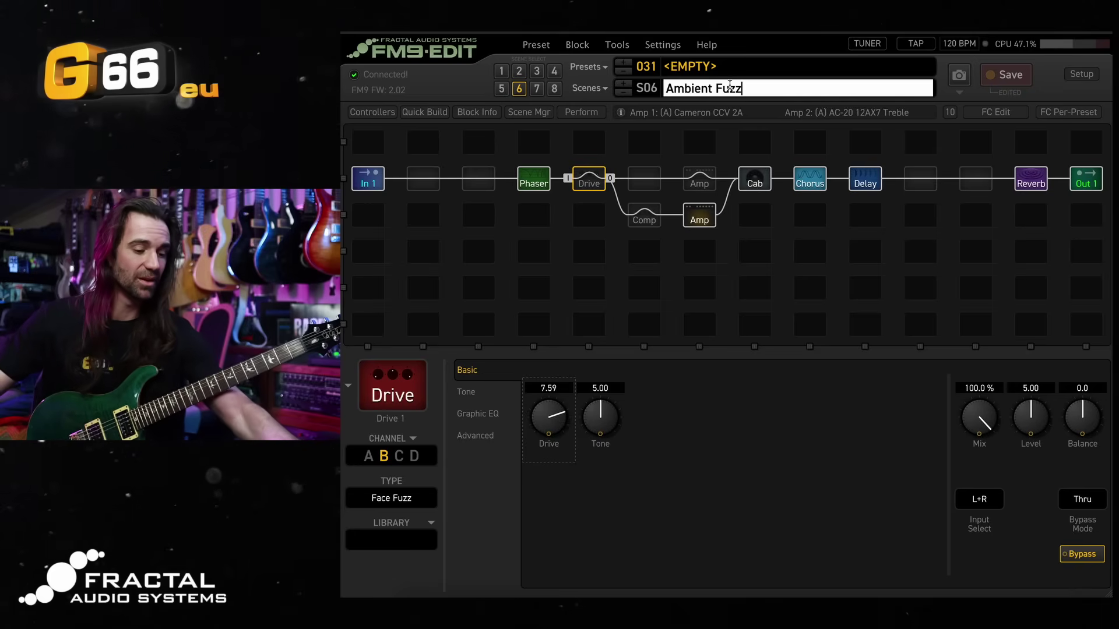
pyautogui.press('Return')
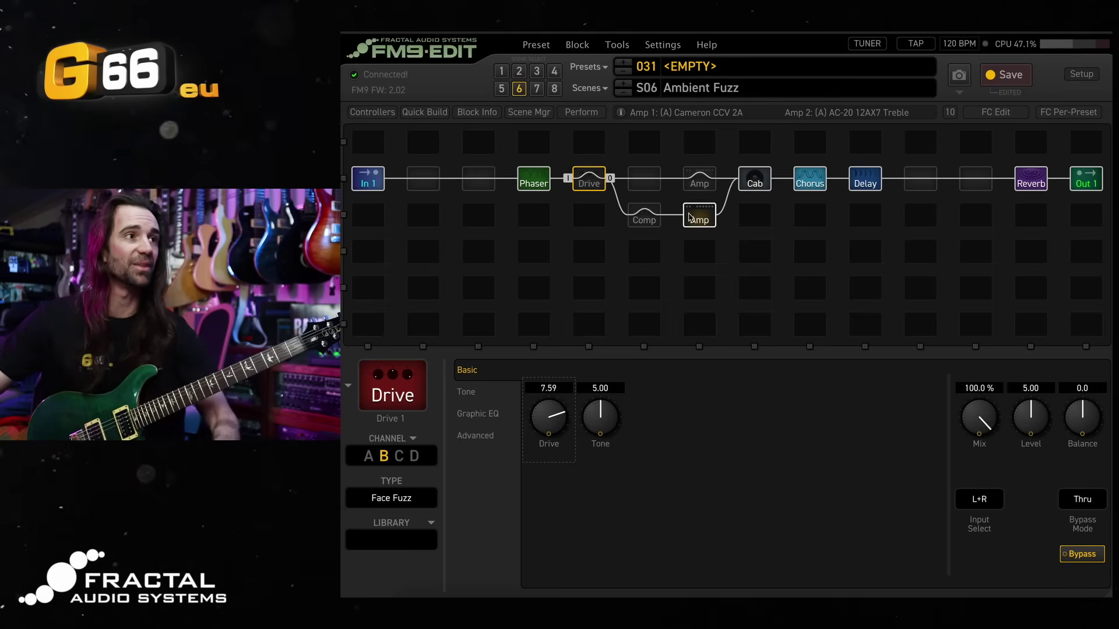
pyautogui.click(589, 185)
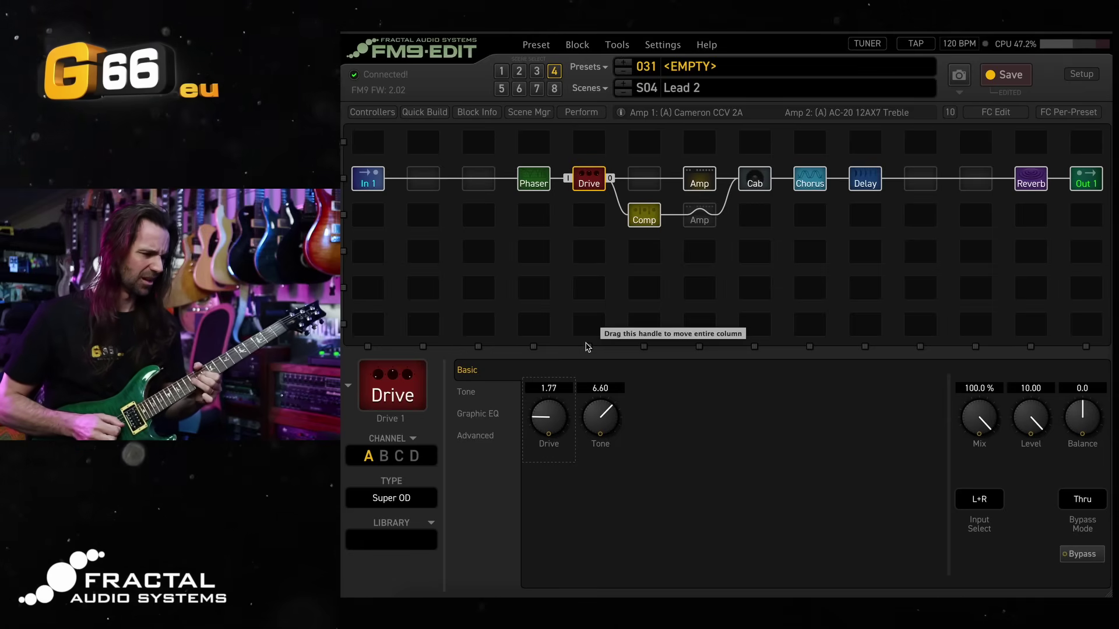
pyautogui.click(1031, 182)
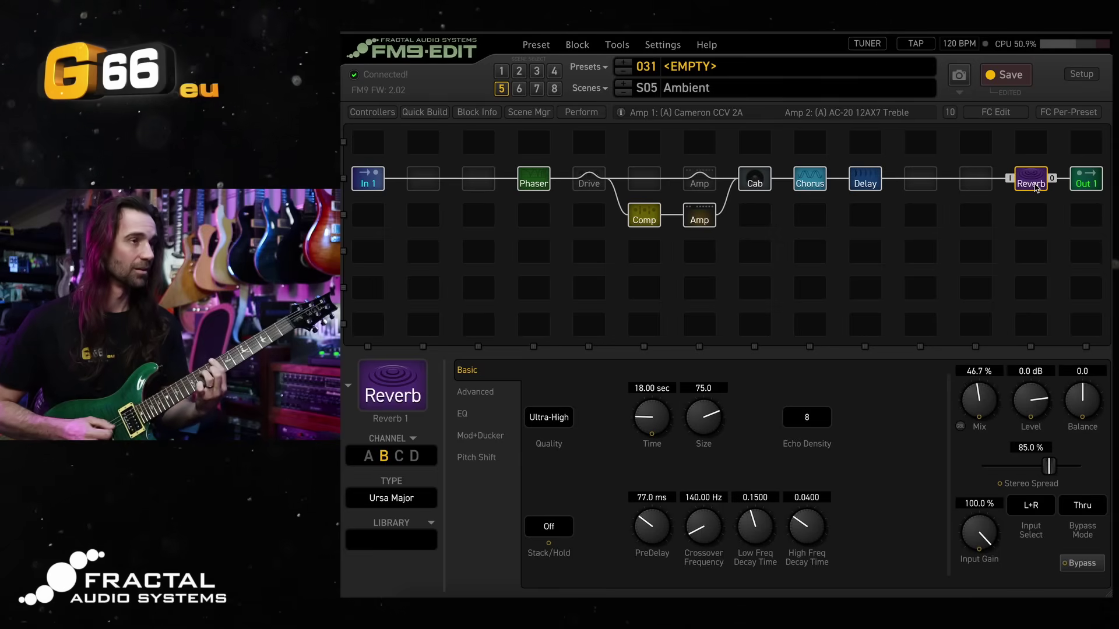
pyautogui.click(520, 88)
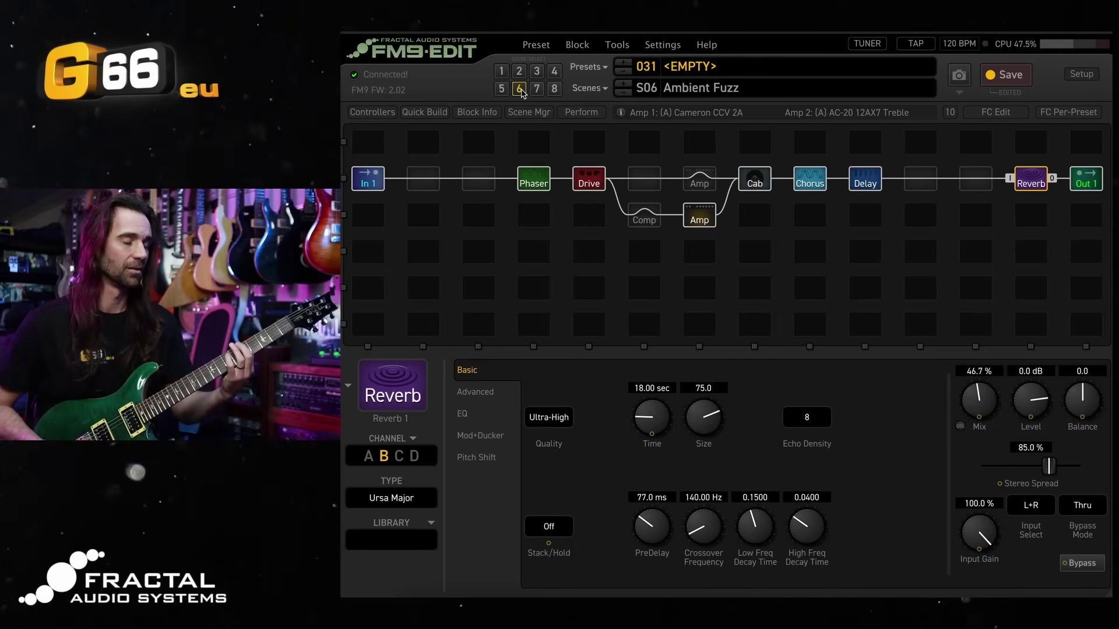